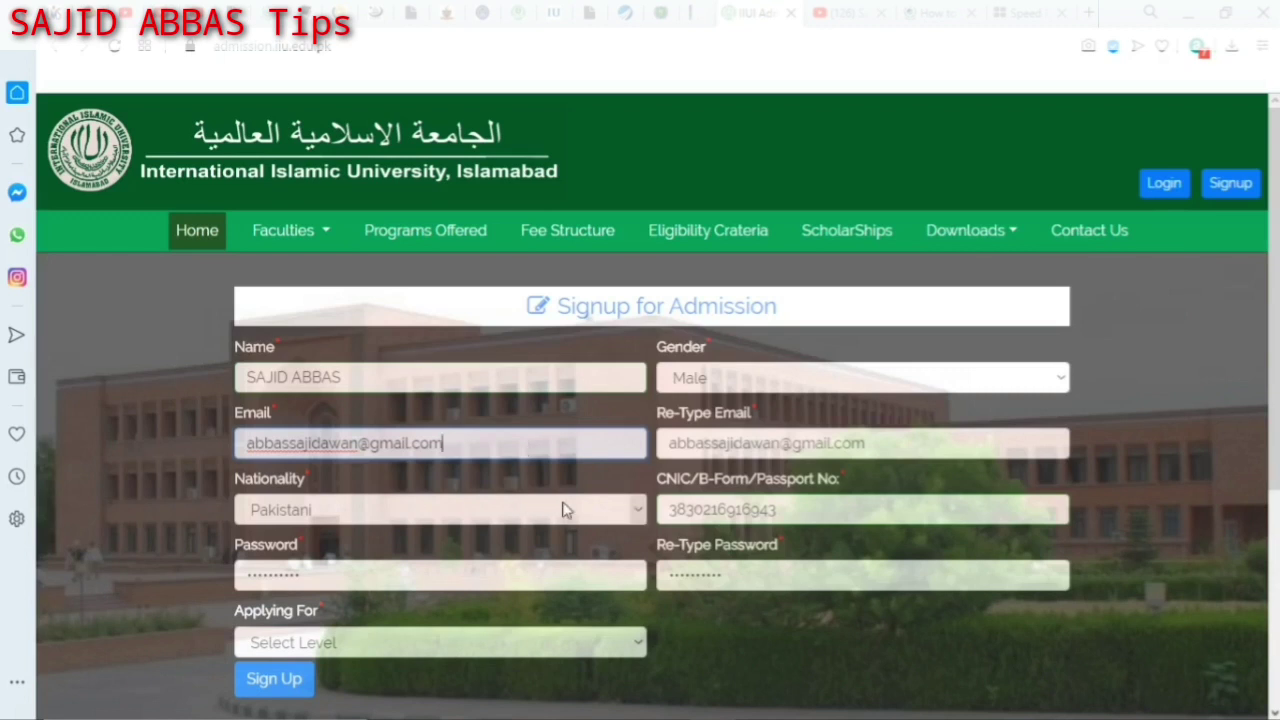
- Keep the nationality as Pakistani, set the level applied for to BS (All BS & LLB (Hons) 4 & 5 years), and submit the signup form
{"action": "left_click", "coordinate": [491, 518]}
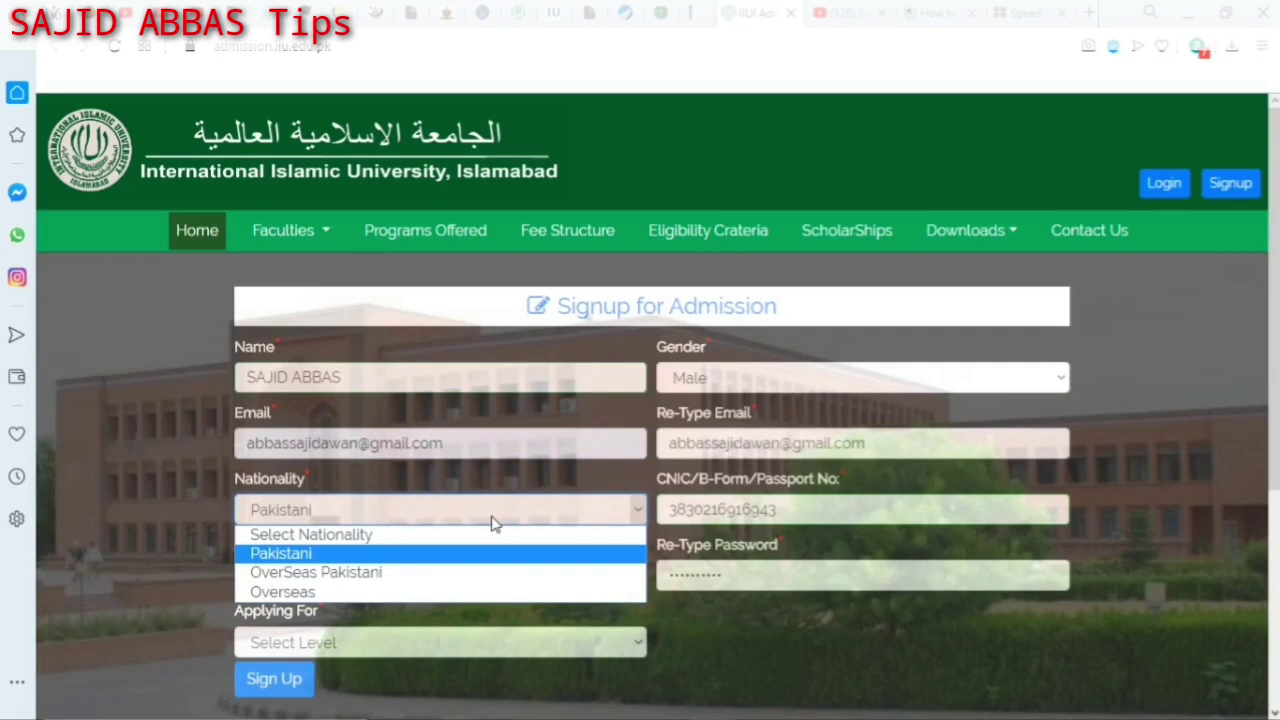
{"action": "left_click", "coordinate": [491, 520]}
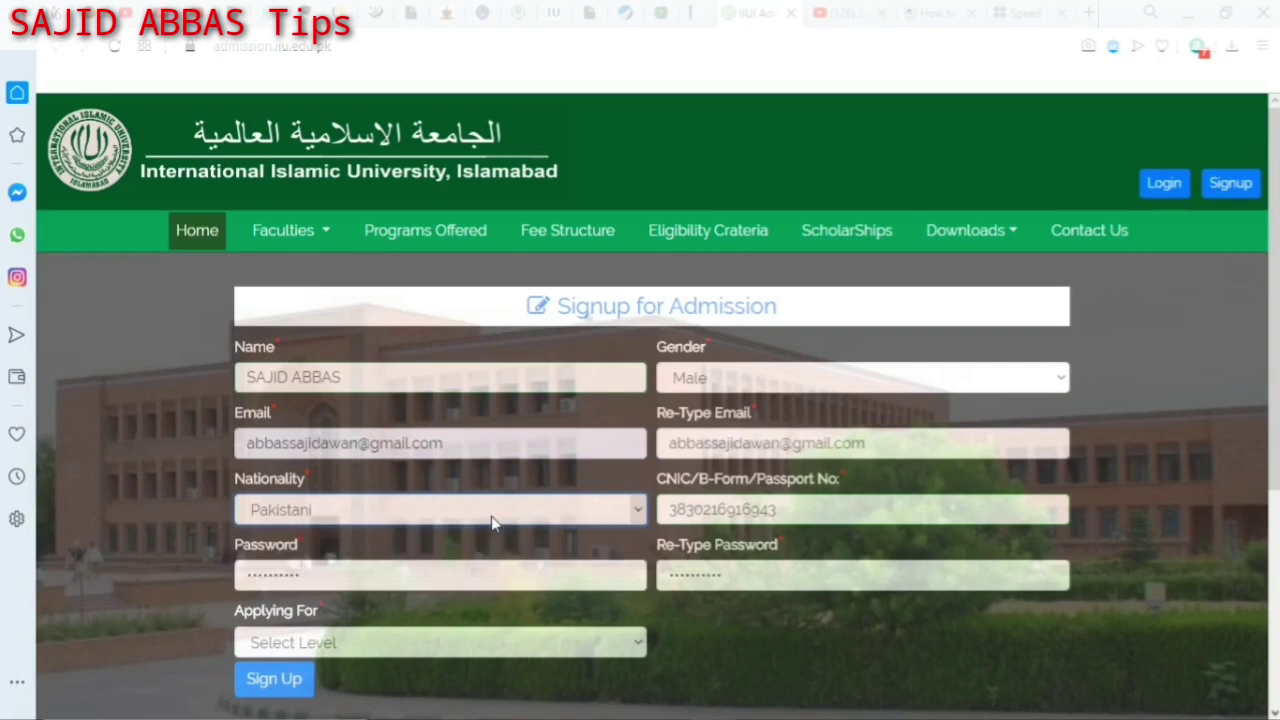
{"action": "left_click", "coordinate": [902, 513]}
{"action": "left_click", "coordinate": [555, 641]}
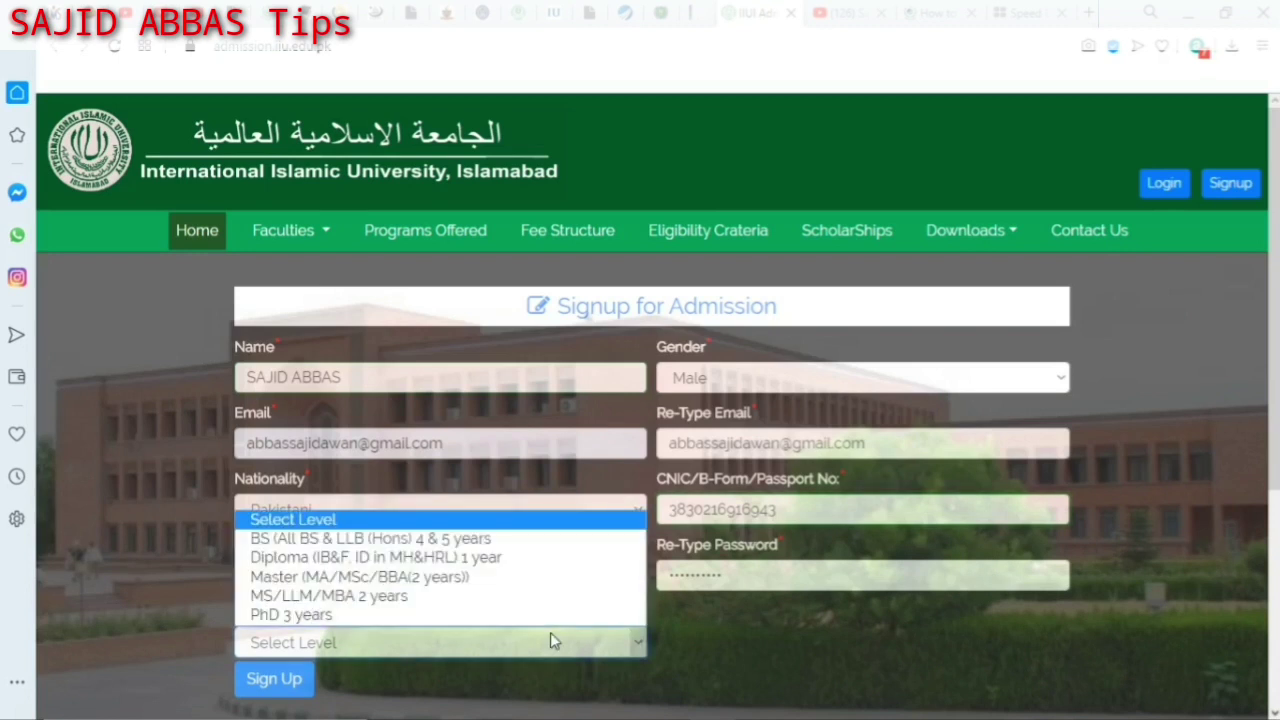
{"action": "left_click", "coordinate": [556, 541]}
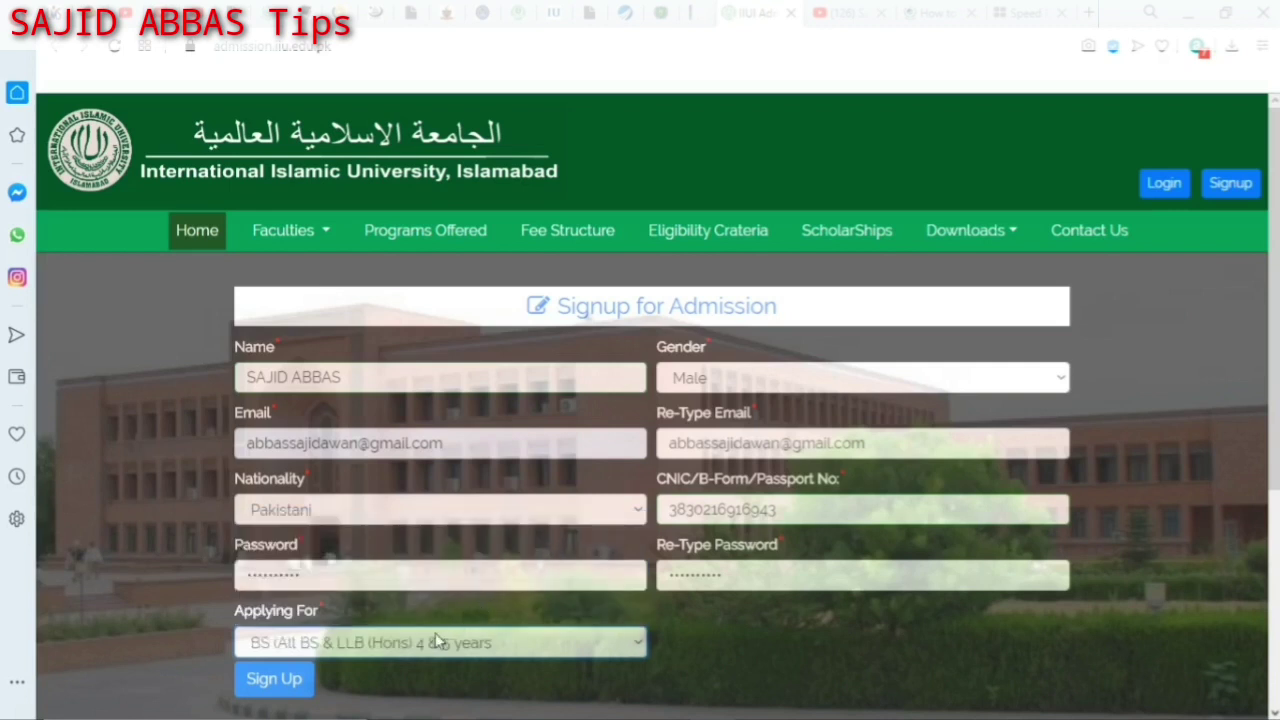
{"action": "scroll", "coordinate": [391, 654], "scroll_direction": "down", "scroll_amount": 3}
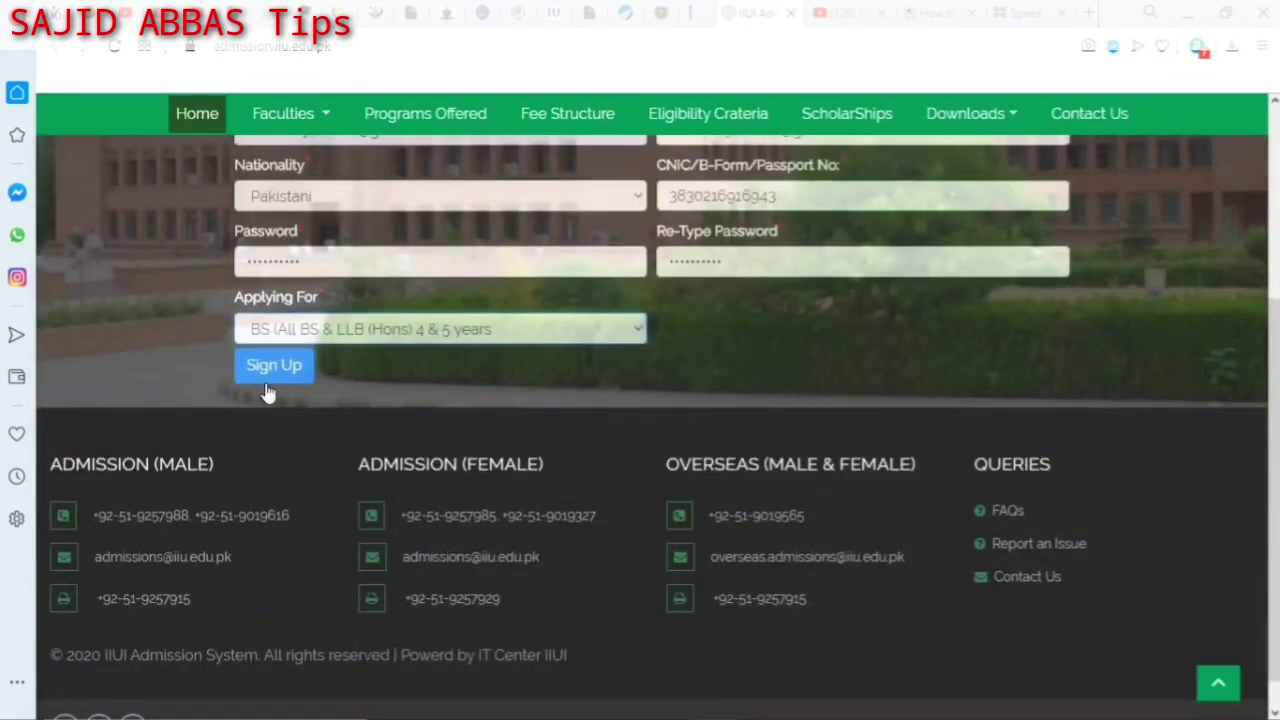
{"action": "left_click", "coordinate": [268, 380]}
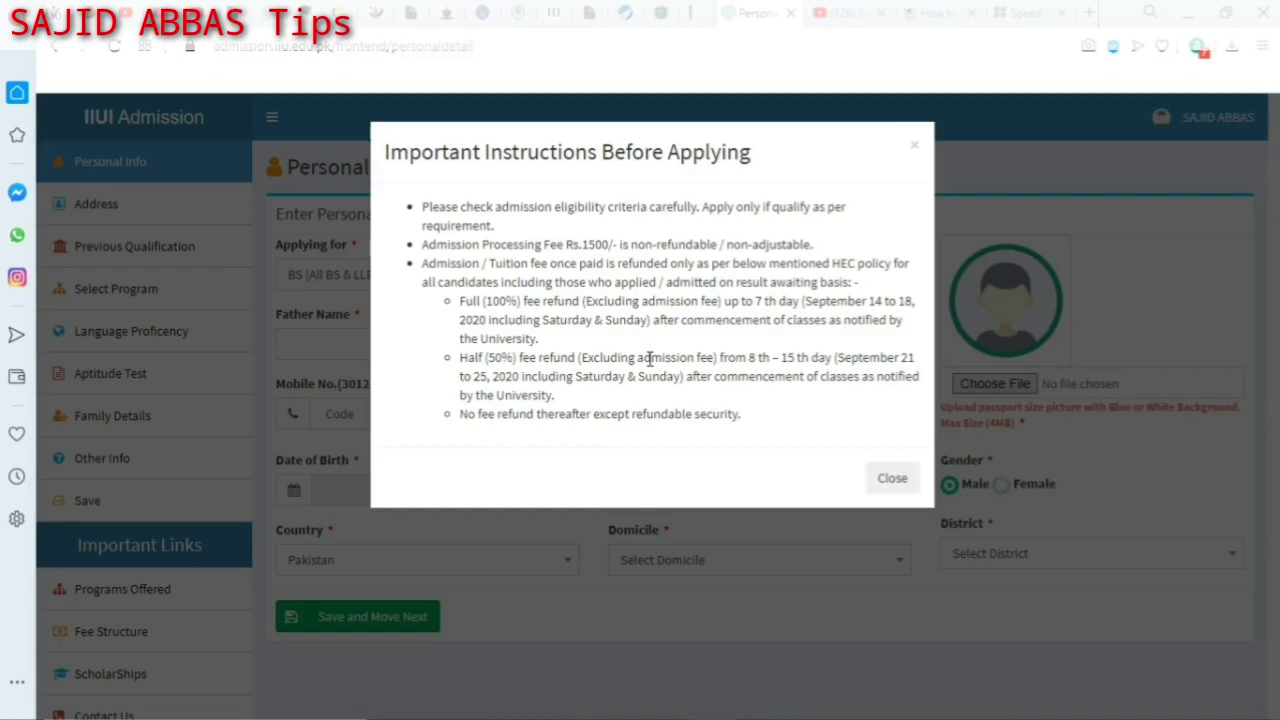
- Dismiss the admission instructions, complete the personal info with the passport photo IMG_20200608_084505003.jpg, and save the section
{"action": "left_click", "coordinate": [886, 482]}
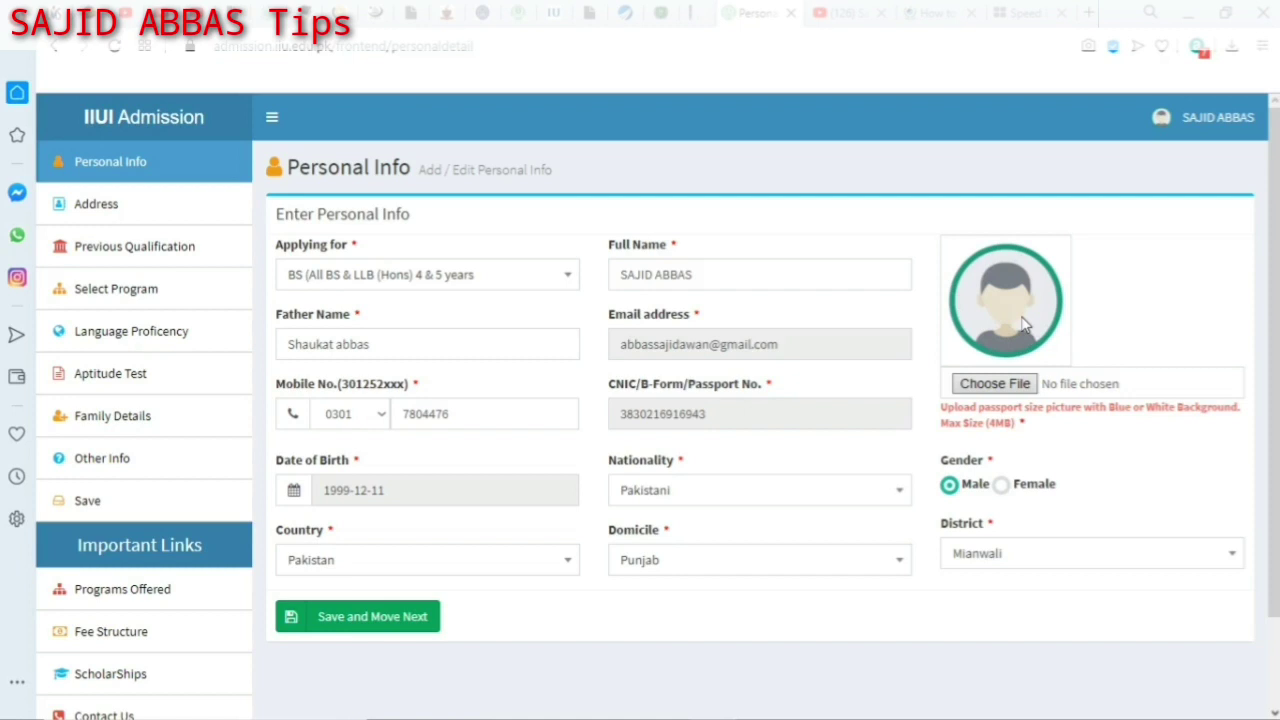
{"action": "left_click", "coordinate": [1008, 390]}
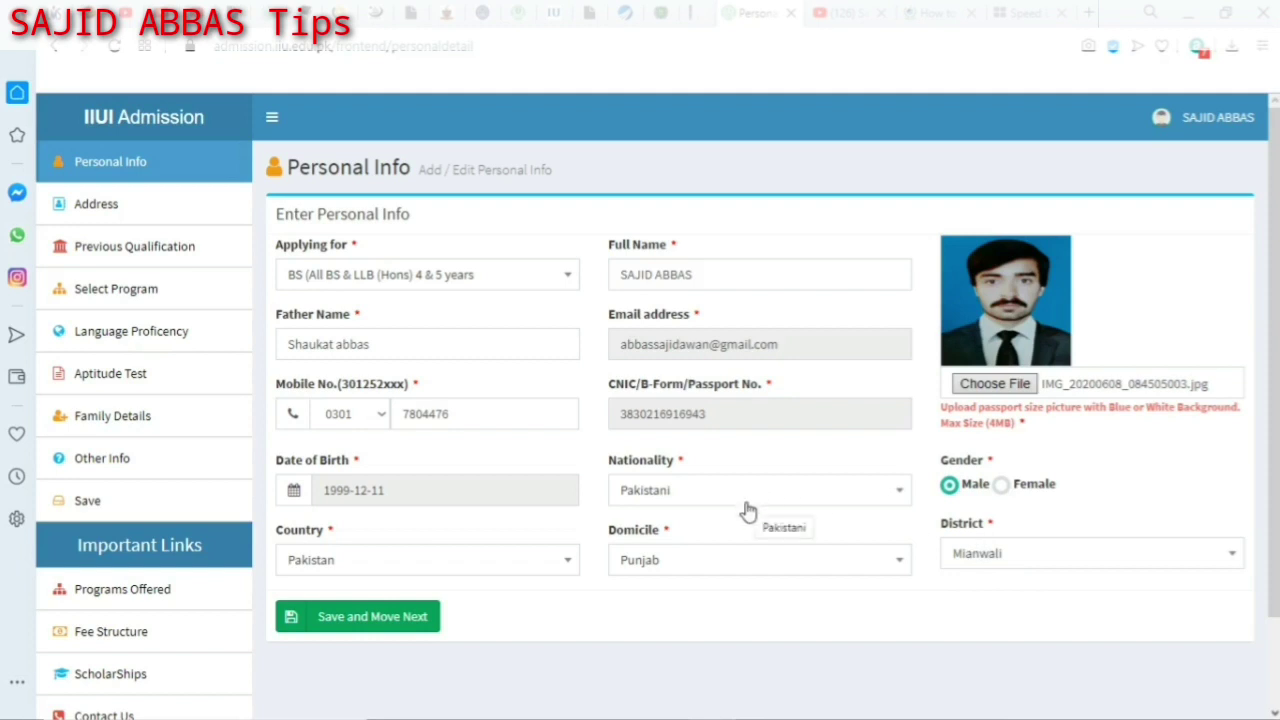
{"action": "left_click", "coordinate": [380, 625]}
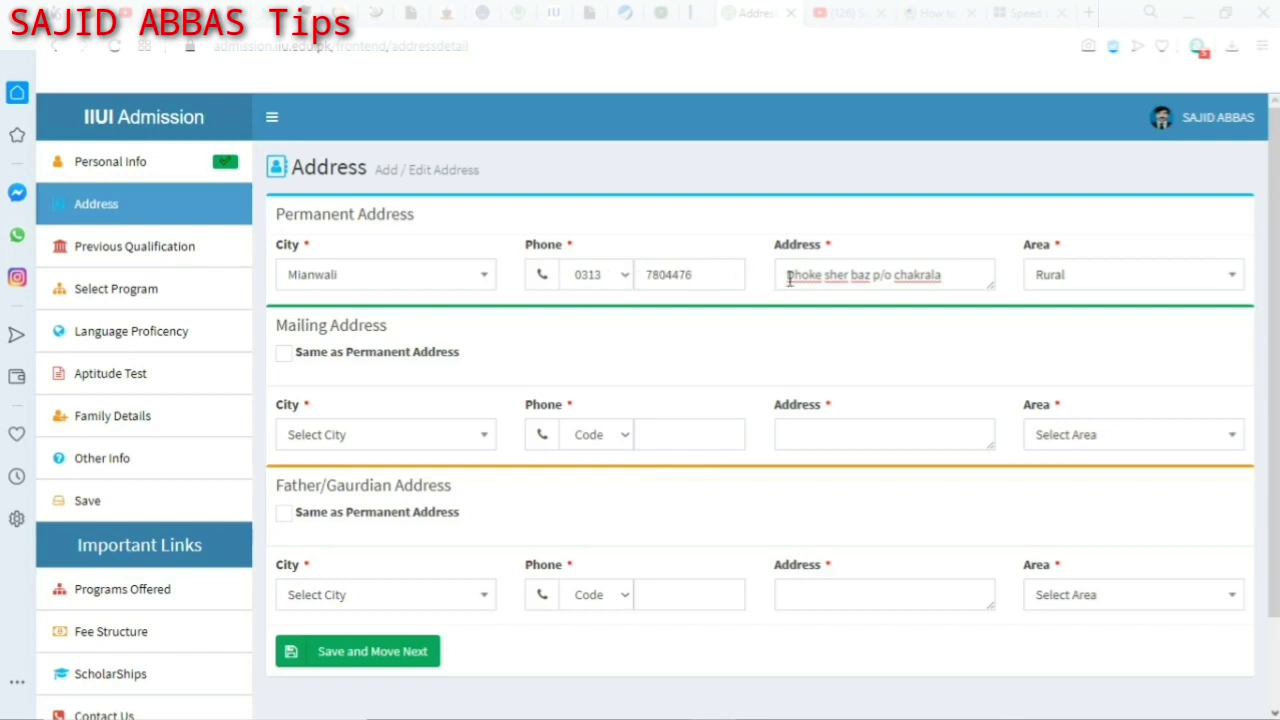
- Complete the applicant's permanent address details with the area set to Rural
{"action": "left_click", "coordinate": [943, 276]}
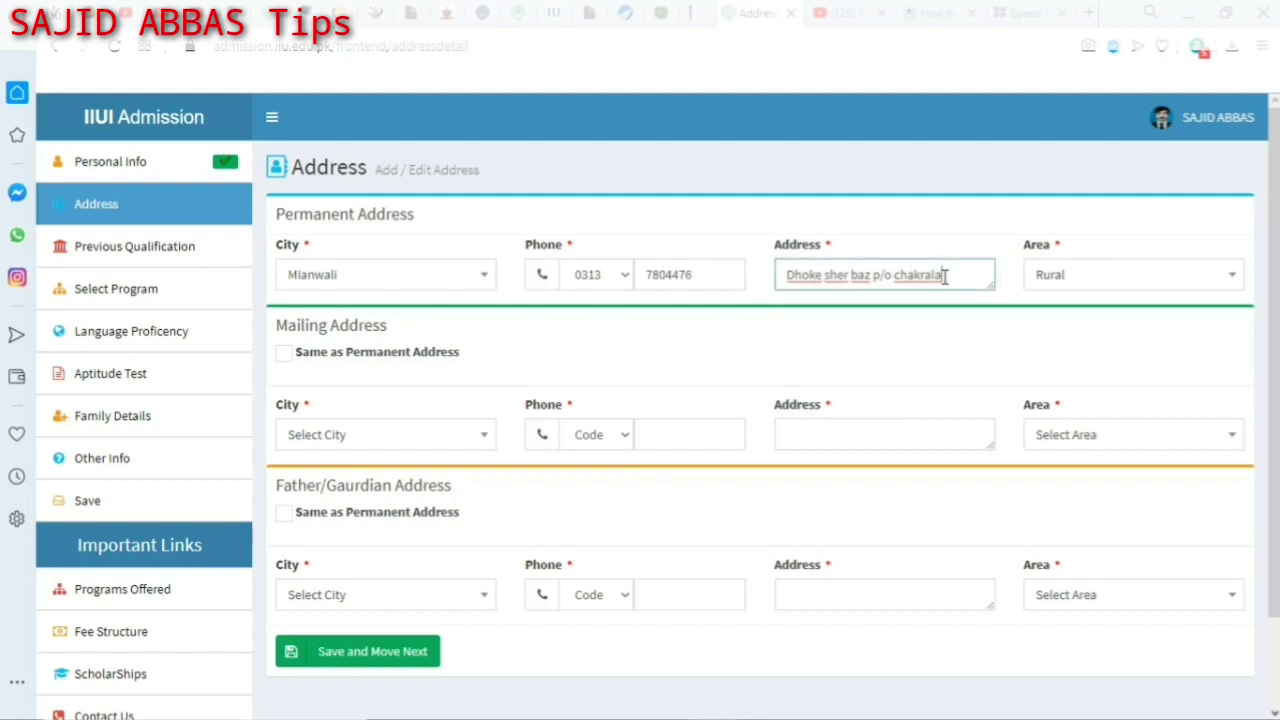
{"action": "left_click", "coordinate": [1047, 287]}
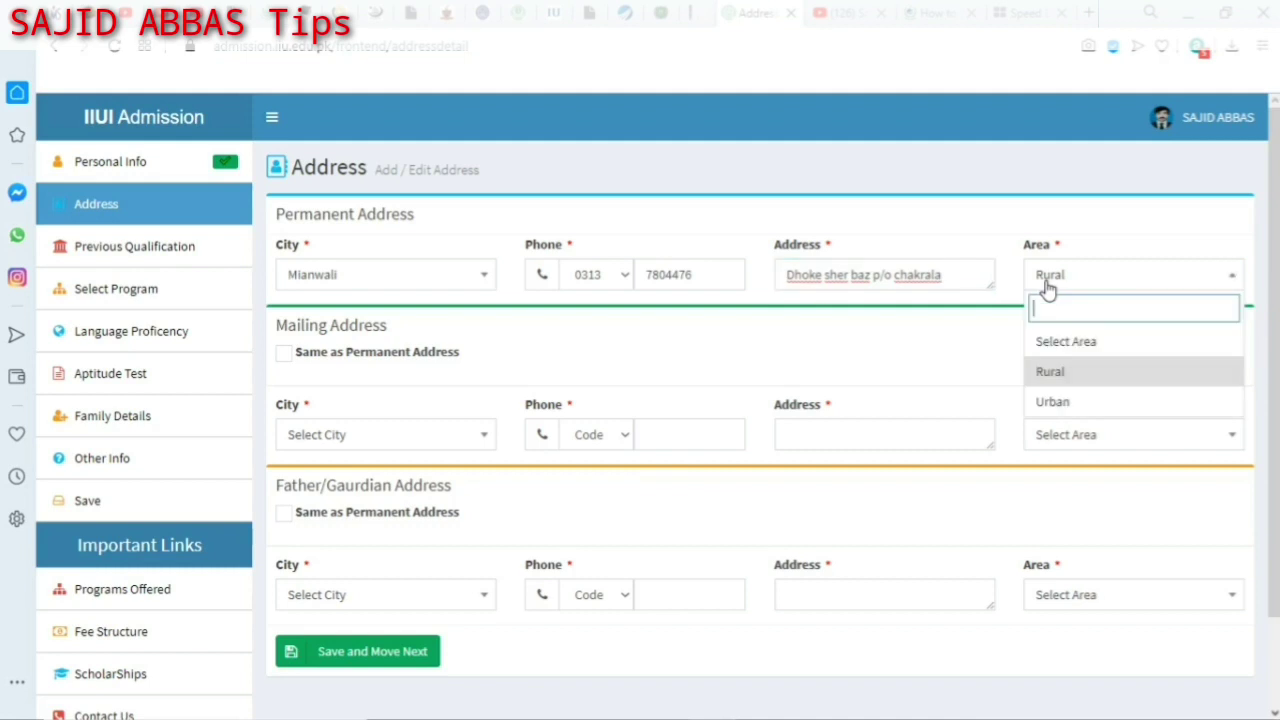
{"action": "left_click", "coordinate": [1046, 373]}
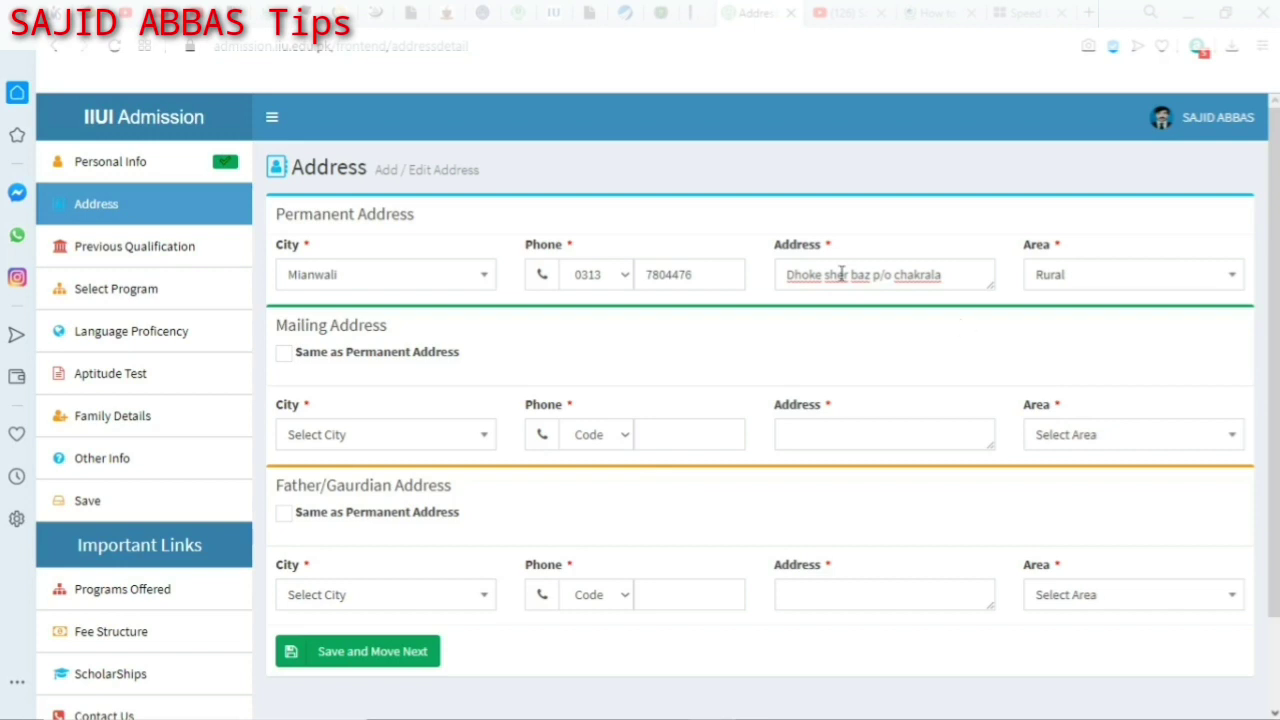
- Make the mailing and father/guardian addresses the same as the permanent address, and save the address section
{"action": "left_click", "coordinate": [284, 354]}
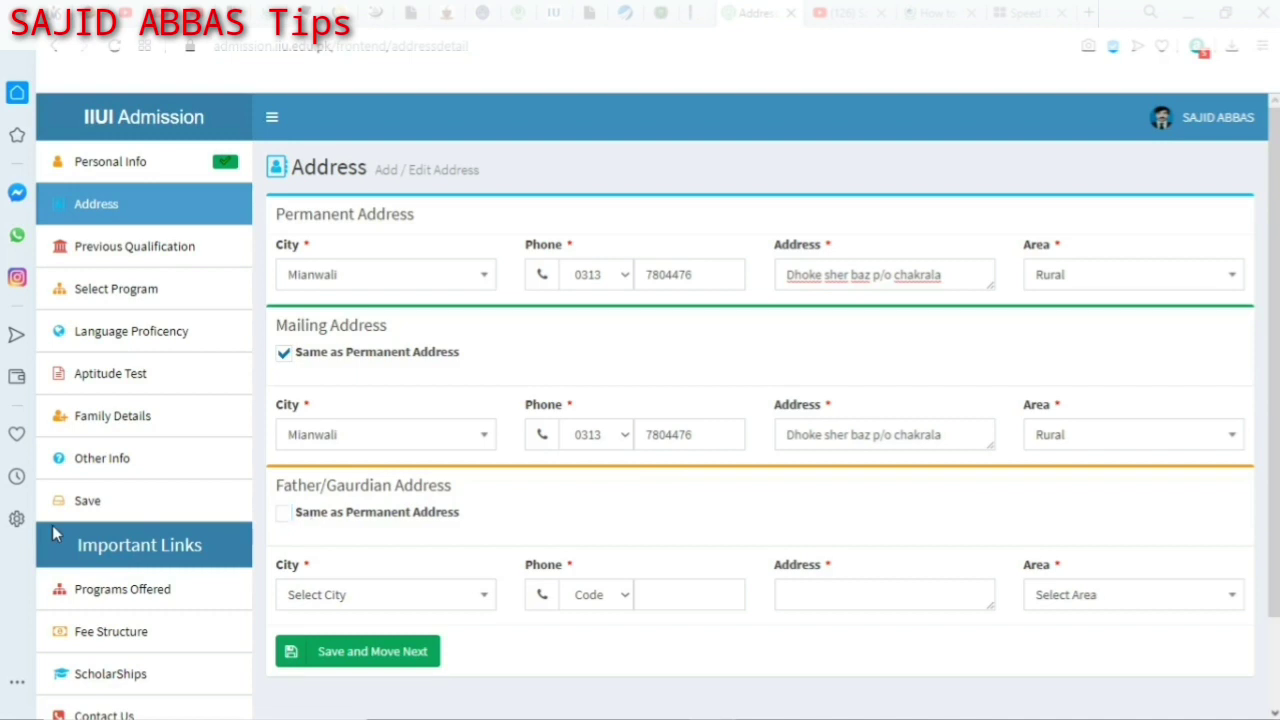
{"action": "left_click", "coordinate": [284, 513]}
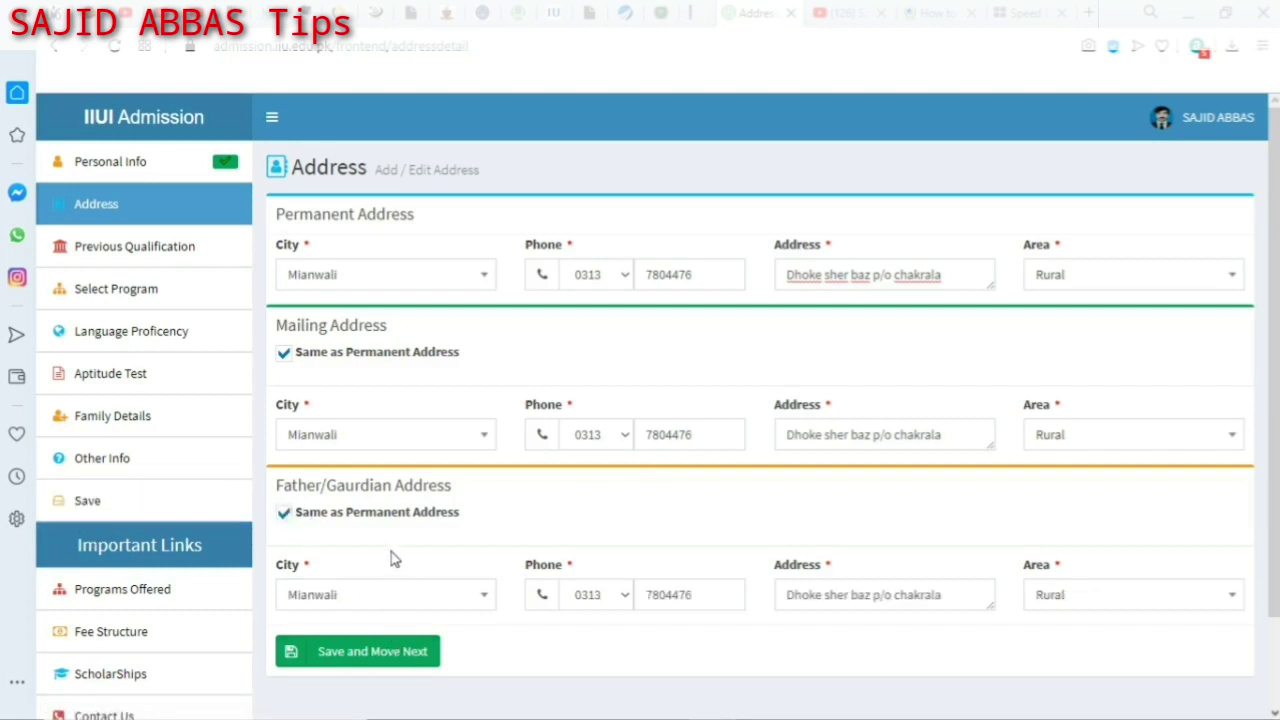
{"action": "scroll", "coordinate": [417, 614], "scroll_direction": "down", "scroll_amount": 1}
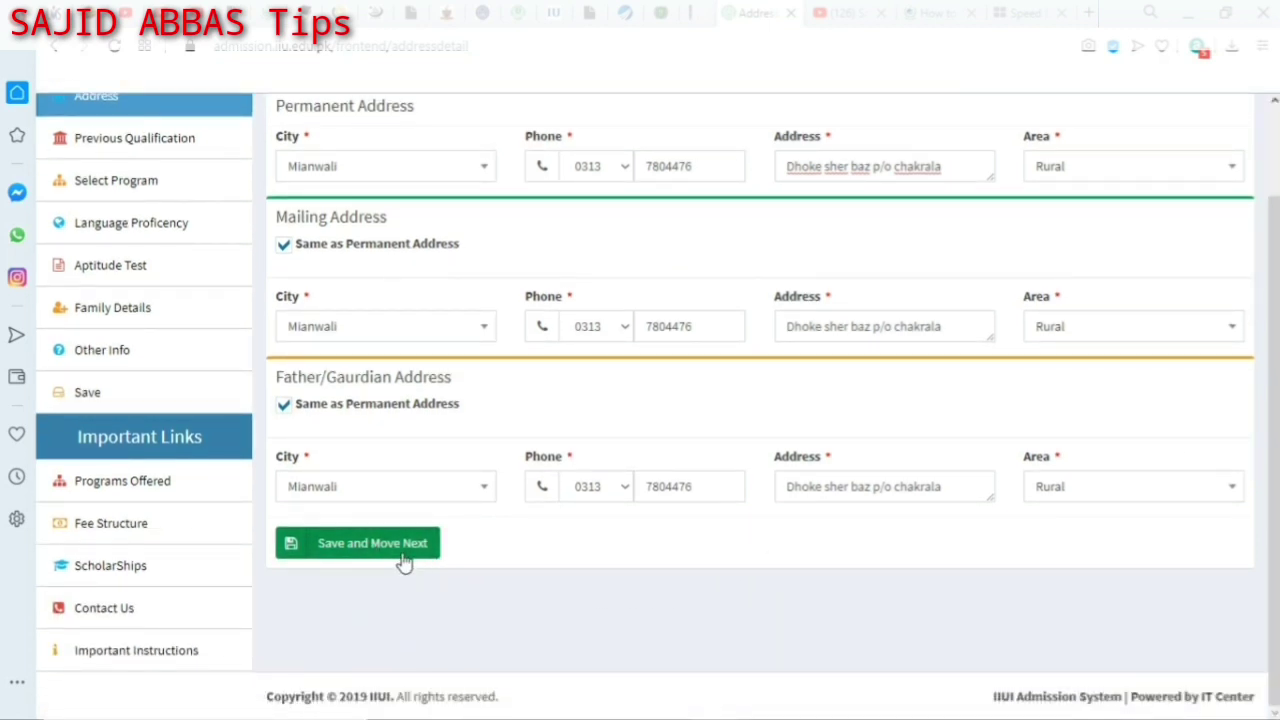
{"action": "left_click", "coordinate": [404, 563]}
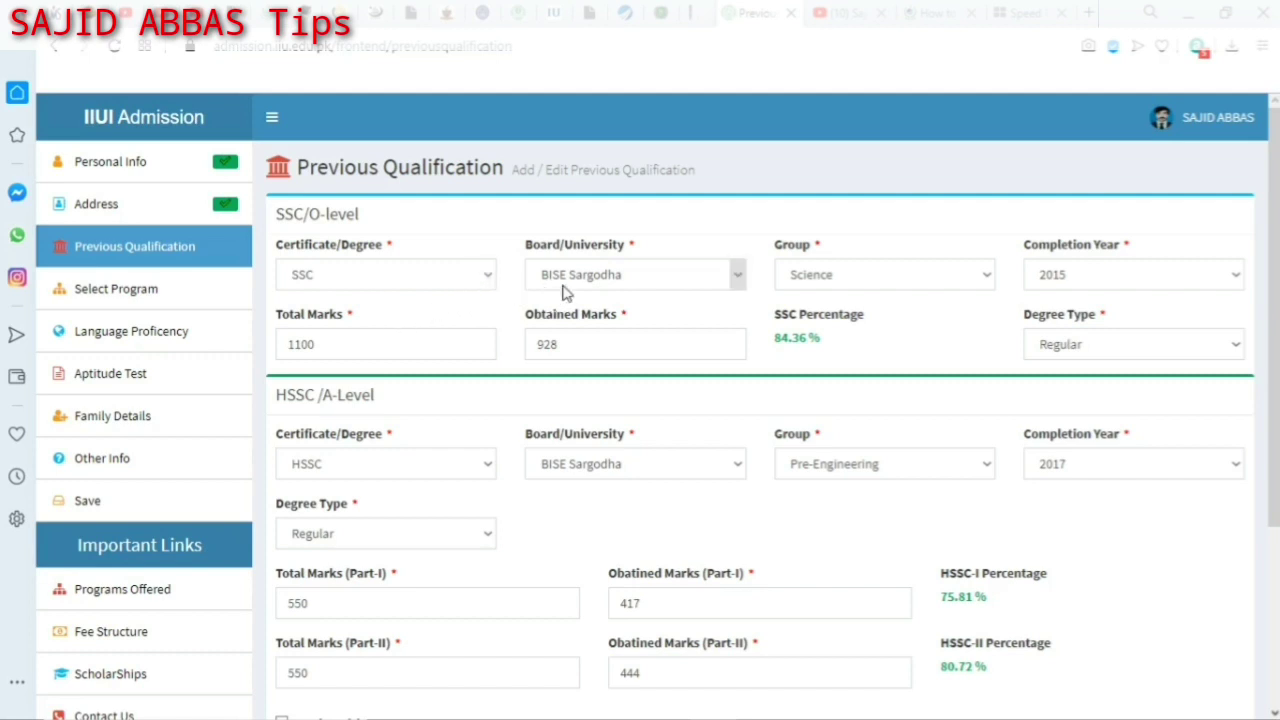
- Set the SSC/O-level qualification's group to Science and its degree type to Regular
{"action": "left_click", "coordinate": [919, 272]}
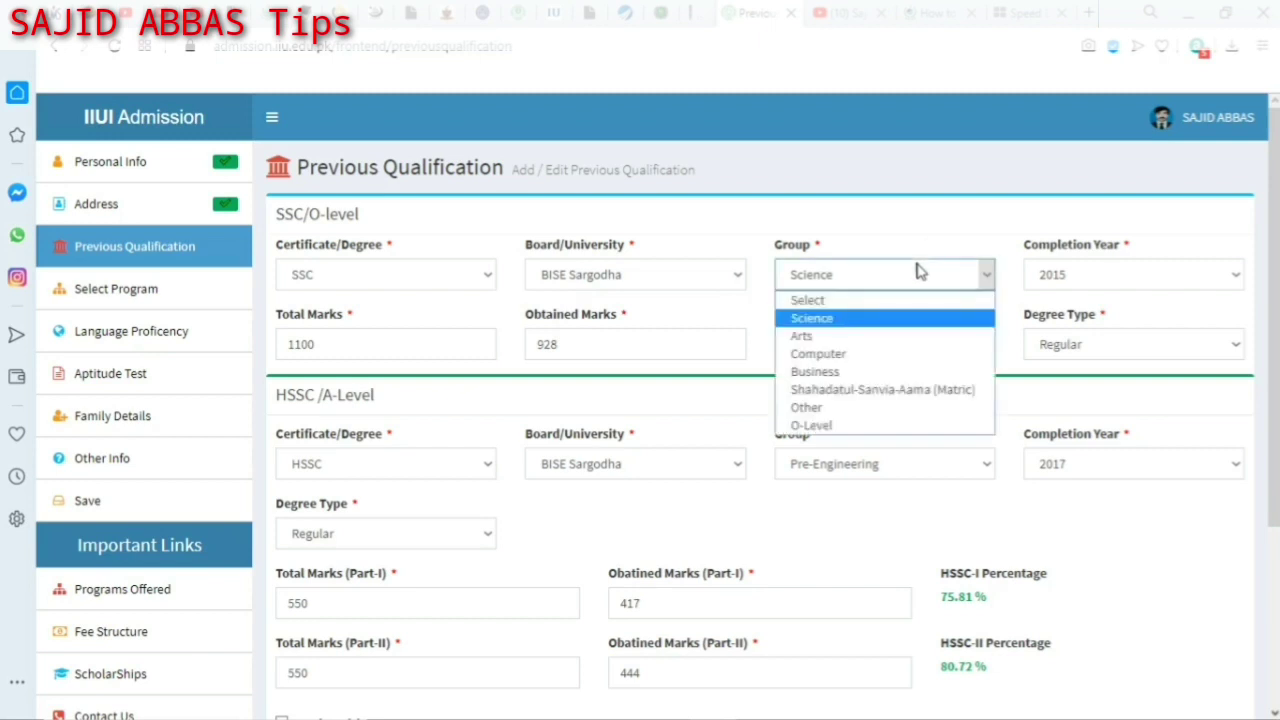
{"action": "left_click", "coordinate": [909, 318]}
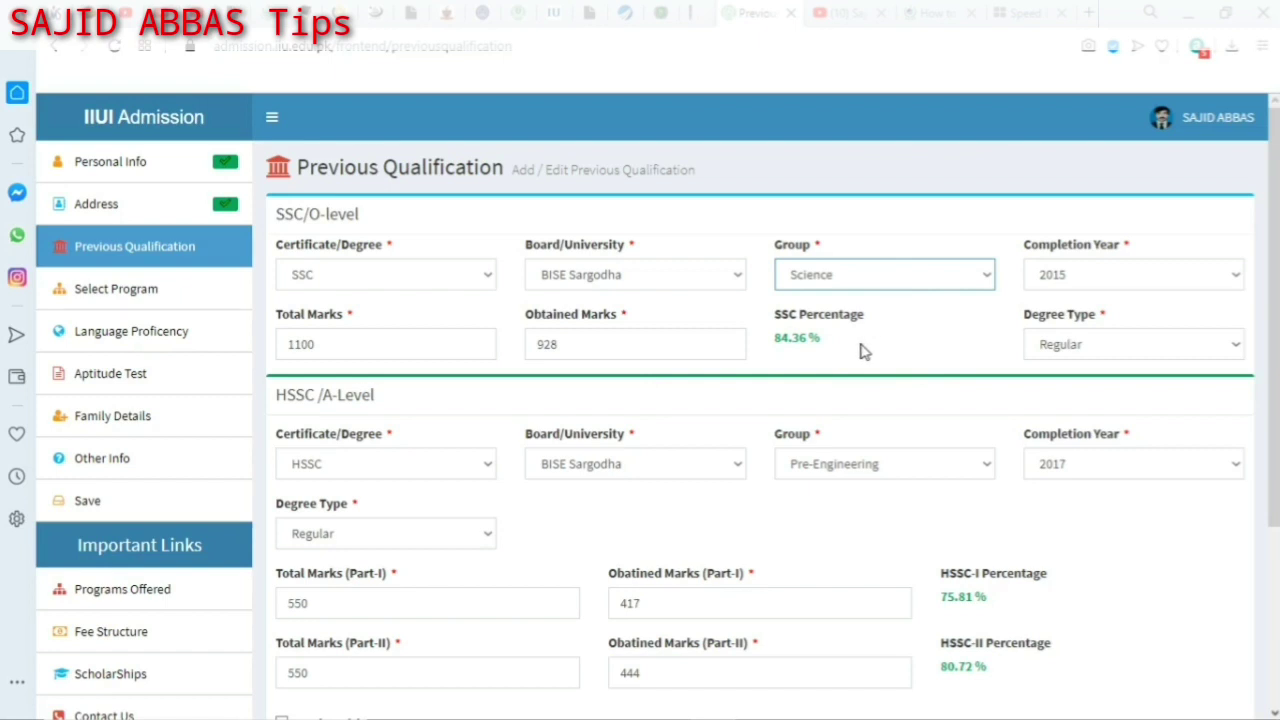
{"action": "left_click", "coordinate": [1149, 344]}
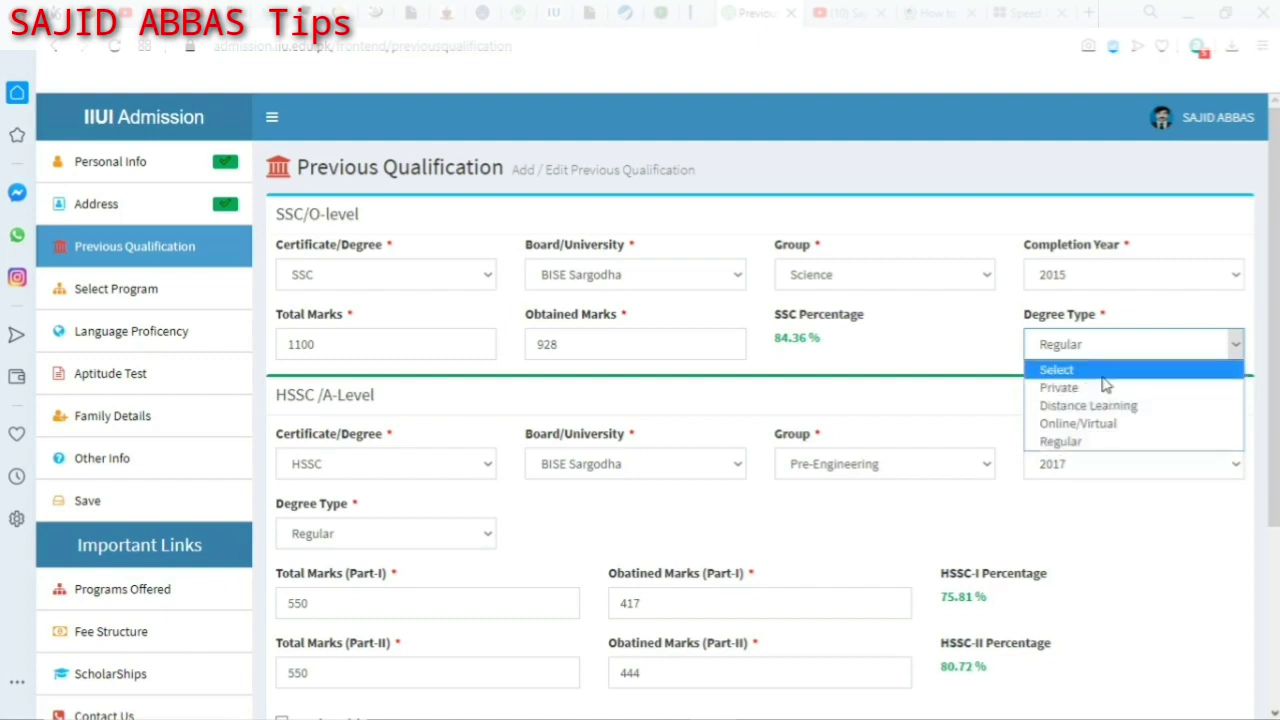
{"action": "left_click", "coordinate": [1112, 442]}
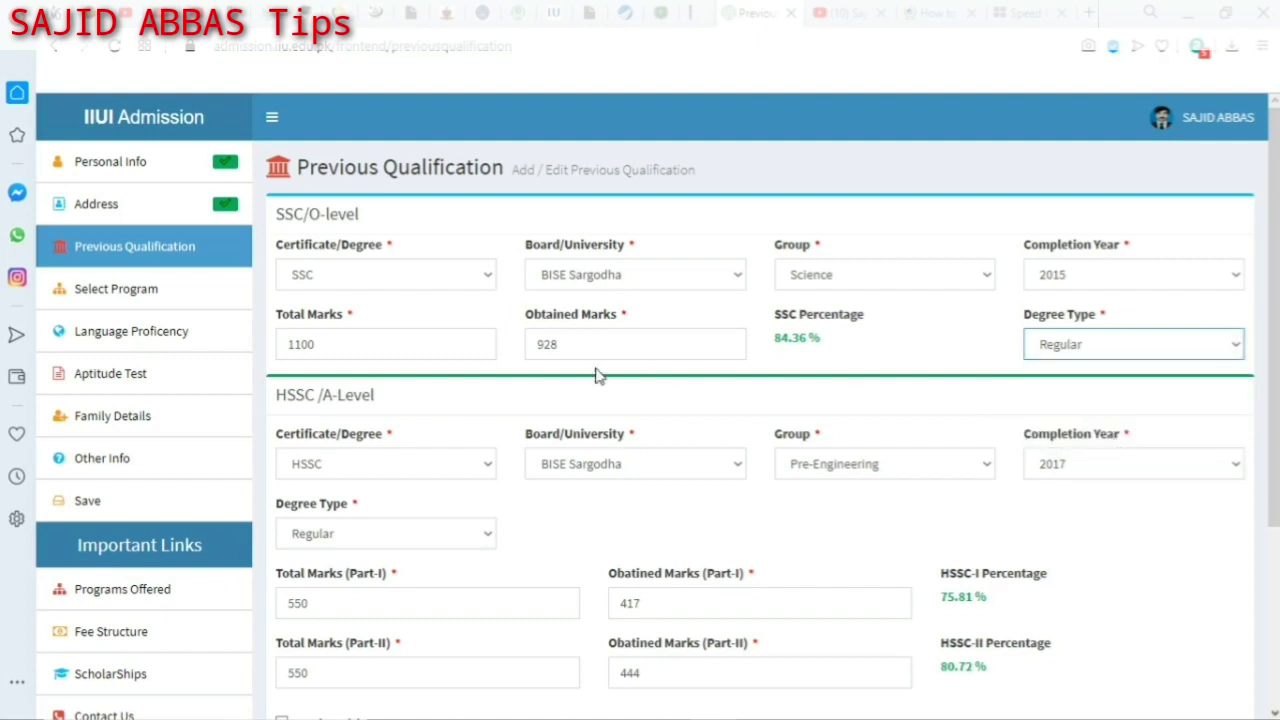
- Set the HSSC/A-Level qualification to certificate HSSC, group Pre-Engineering and degree type Regular
{"action": "left_click", "coordinate": [335, 468]}
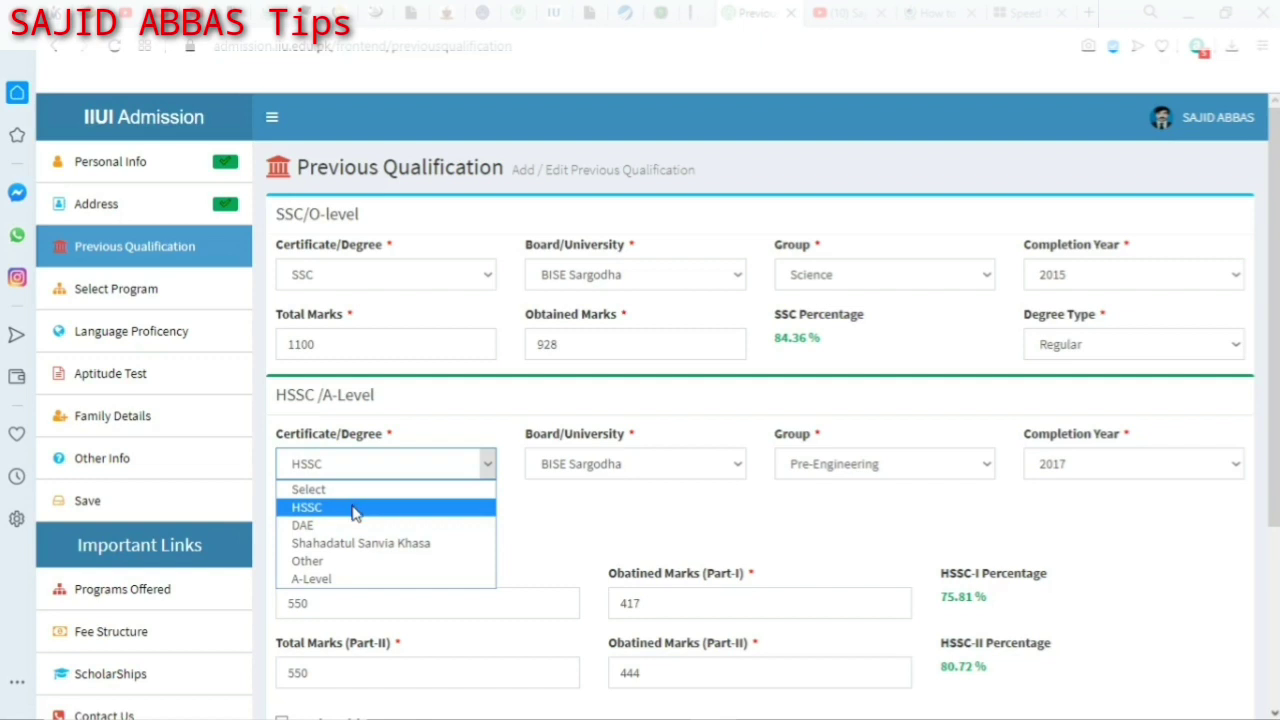
{"action": "left_click", "coordinate": [355, 511]}
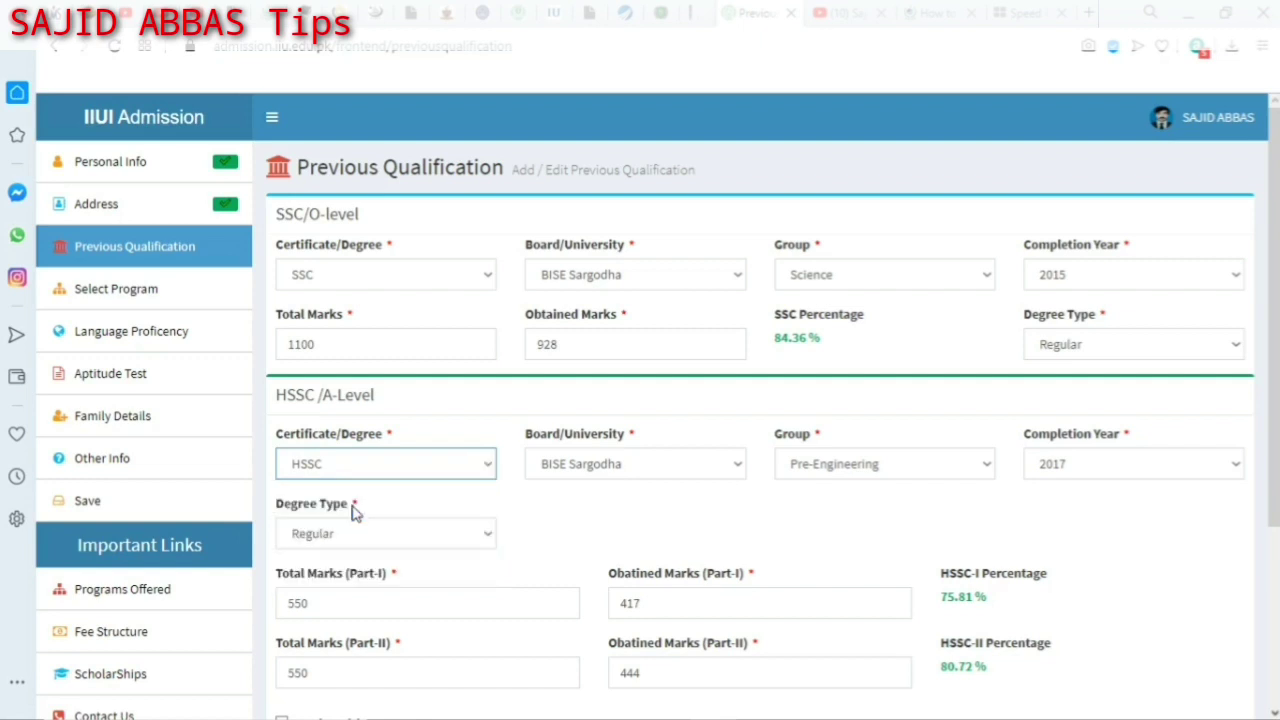
{"action": "left_click", "coordinate": [436, 478]}
{"action": "left_click", "coordinate": [433, 477]}
{"action": "left_click", "coordinate": [829, 472]}
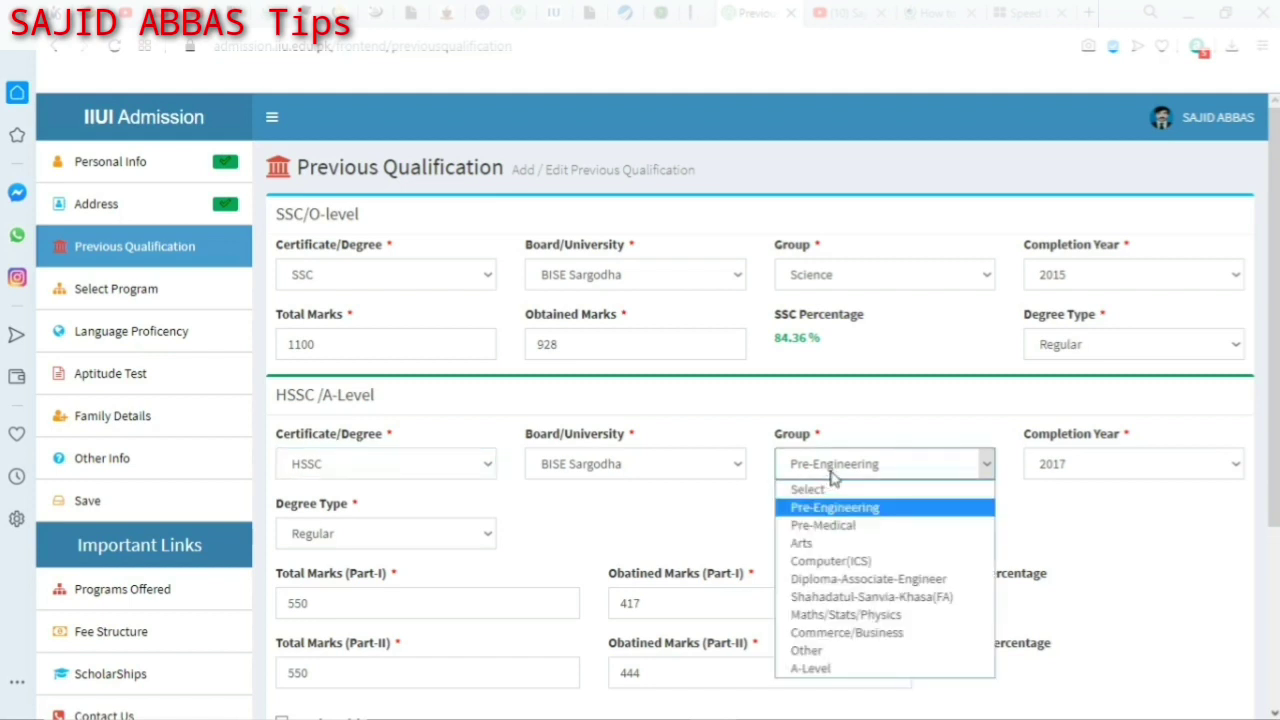
{"action": "left_click", "coordinate": [833, 473]}
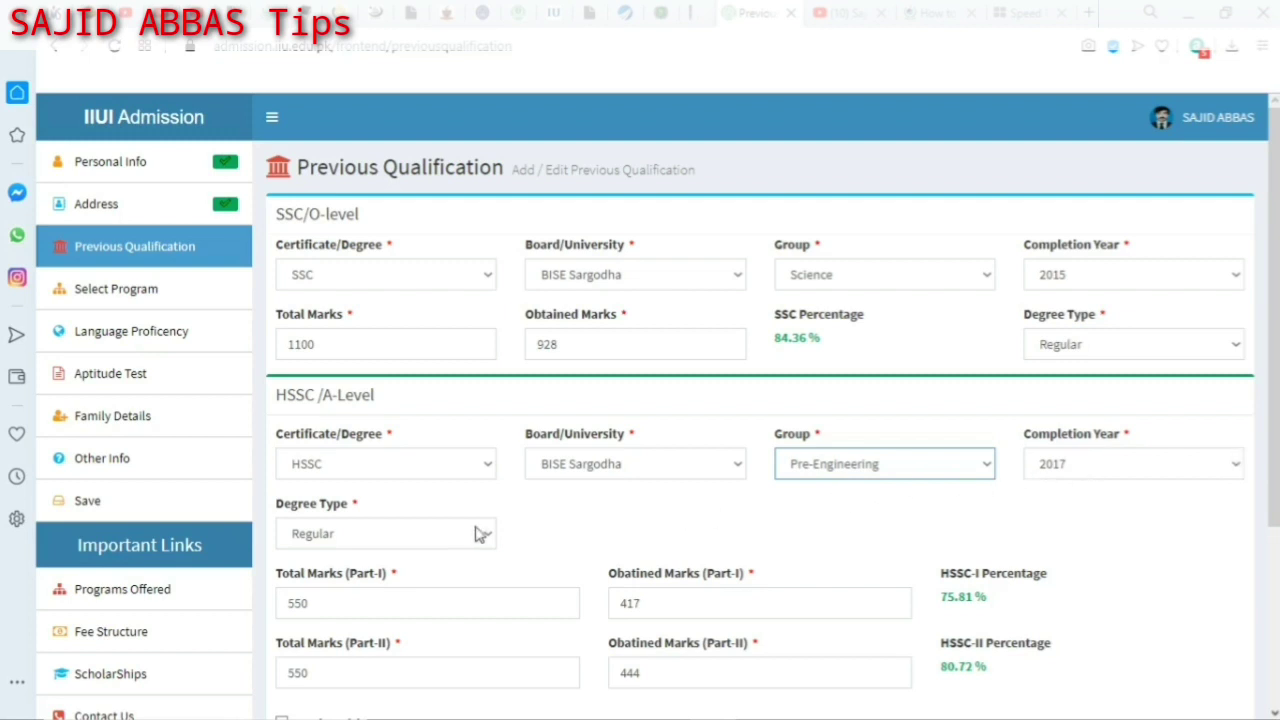
{"action": "left_click", "coordinate": [394, 535]}
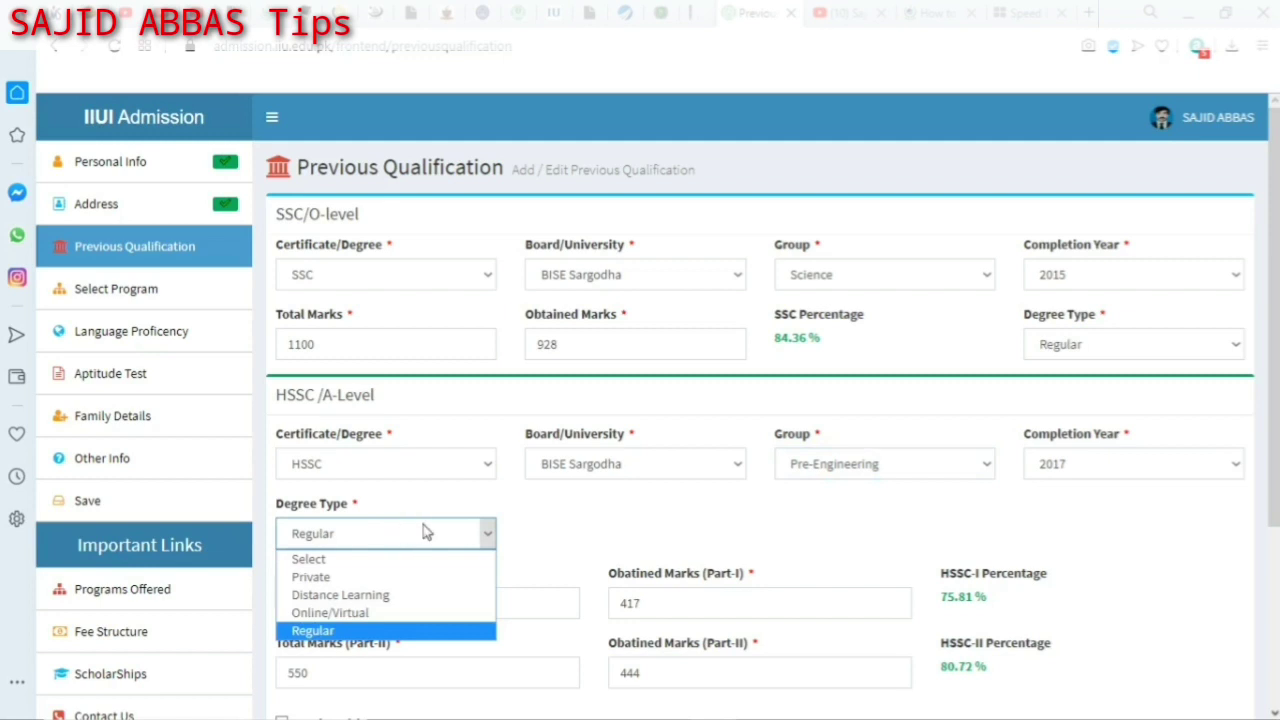
{"action": "left_click", "coordinate": [422, 531]}
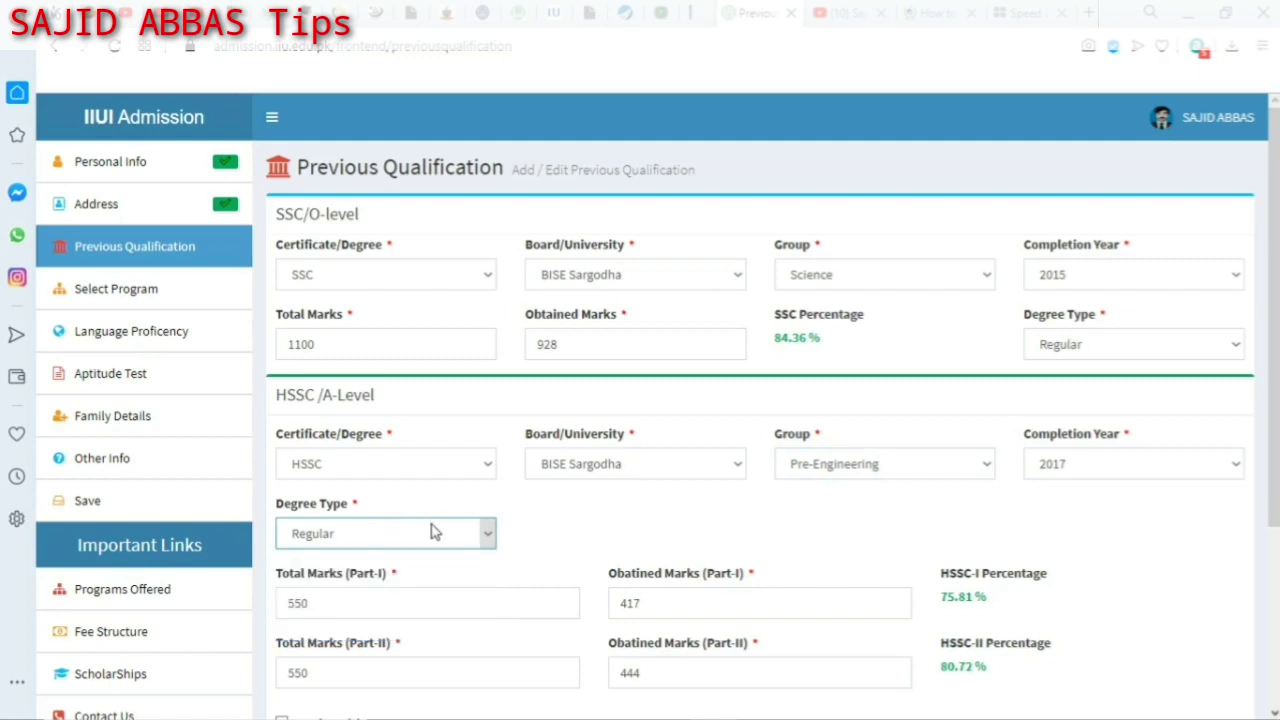
- Save the previous qualifications without a law admission test score, and confirm continuing to program selection
{"action": "scroll", "coordinate": [400, 560], "scroll_direction": "down", "scroll_amount": 3}
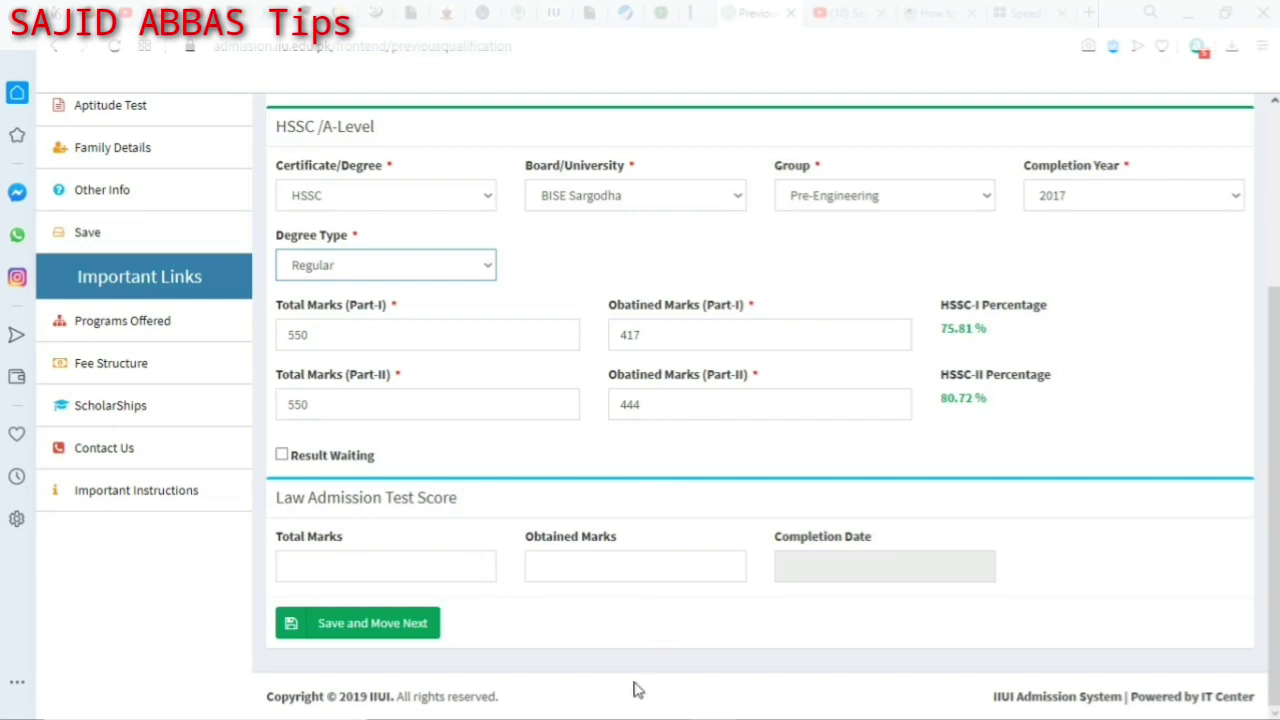
{"action": "left_click", "coordinate": [400, 628]}
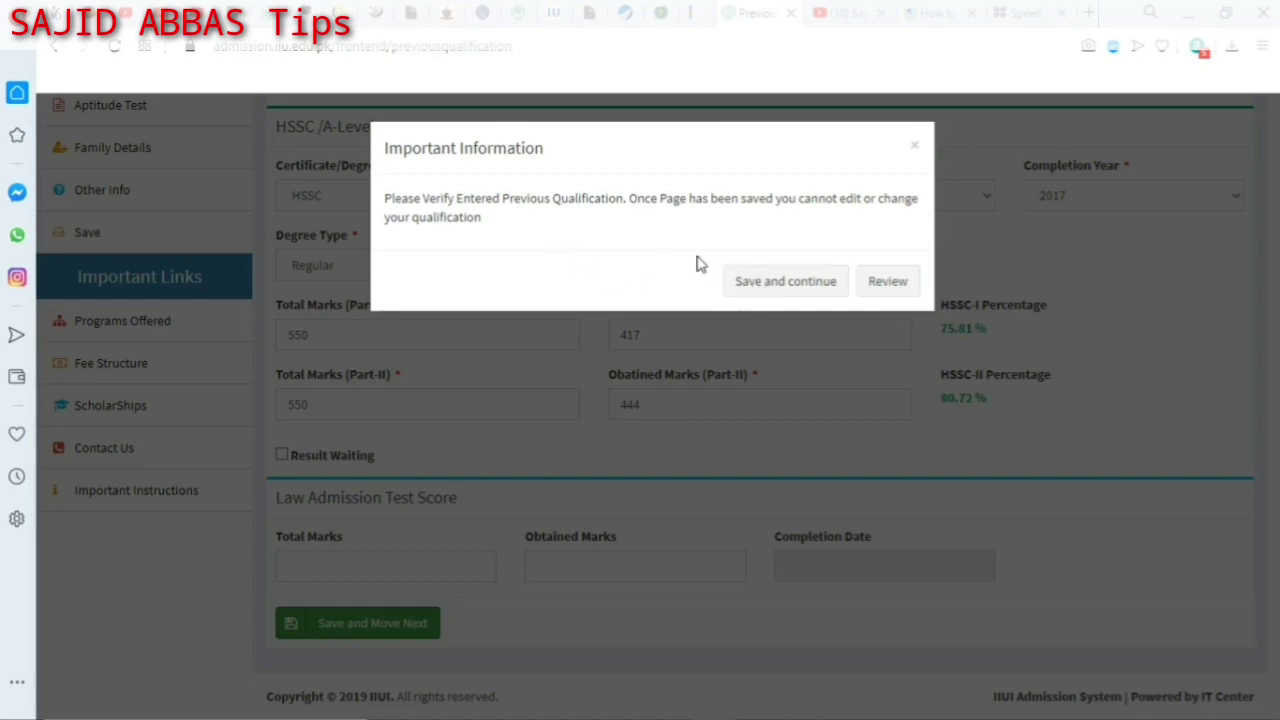
{"action": "left_click", "coordinate": [765, 285]}
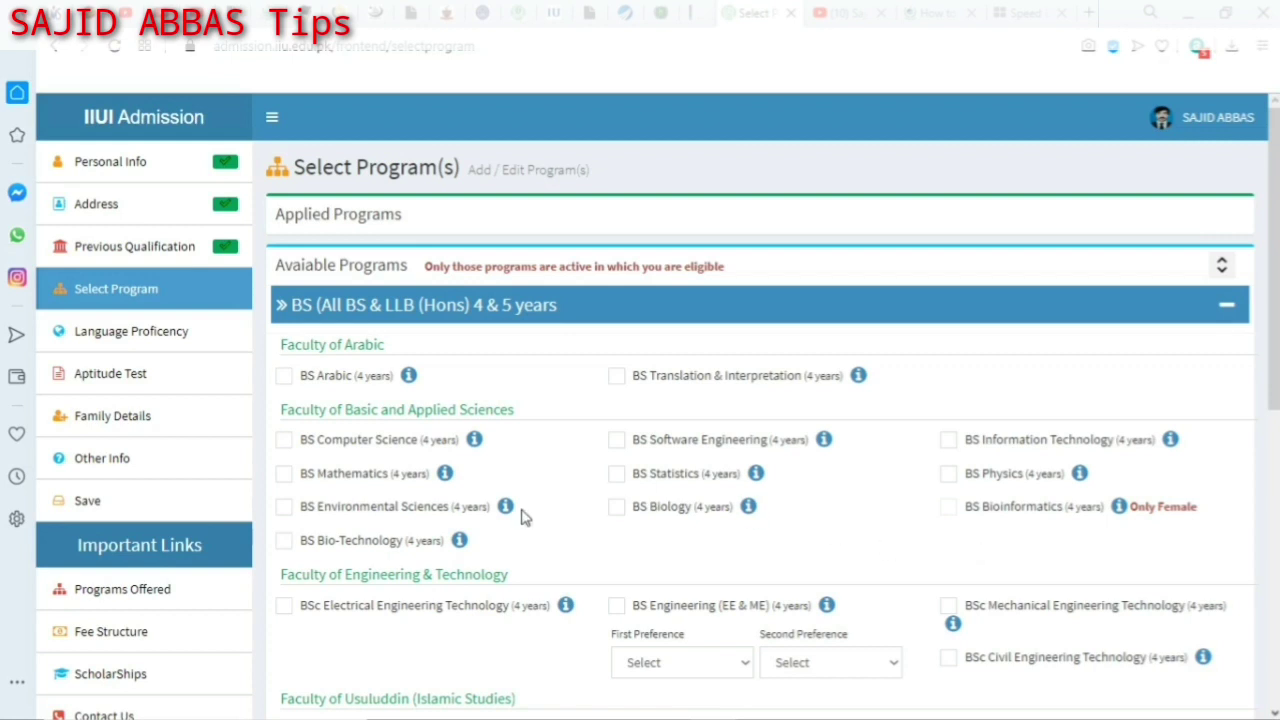
- Select the BS Computer Science (4 years) program and agree to its eligibility requirements
{"action": "left_click", "coordinate": [284, 441]}
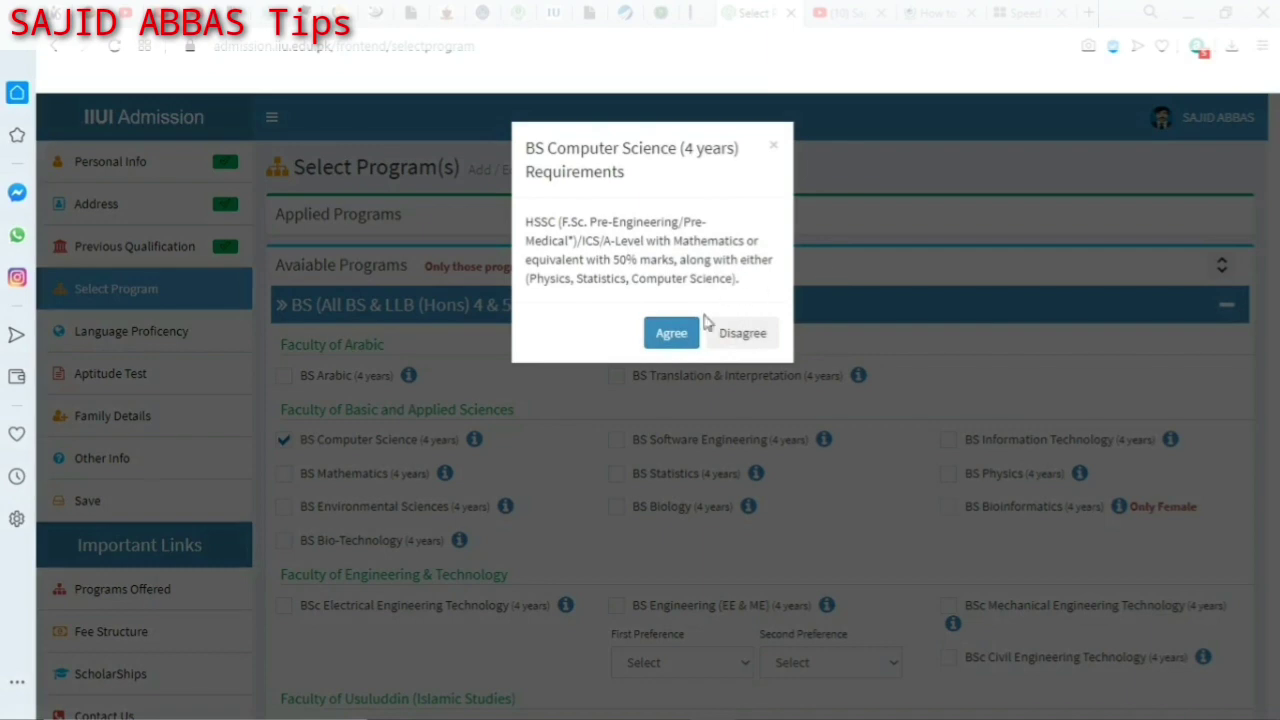
{"action": "left_click", "coordinate": [683, 340]}
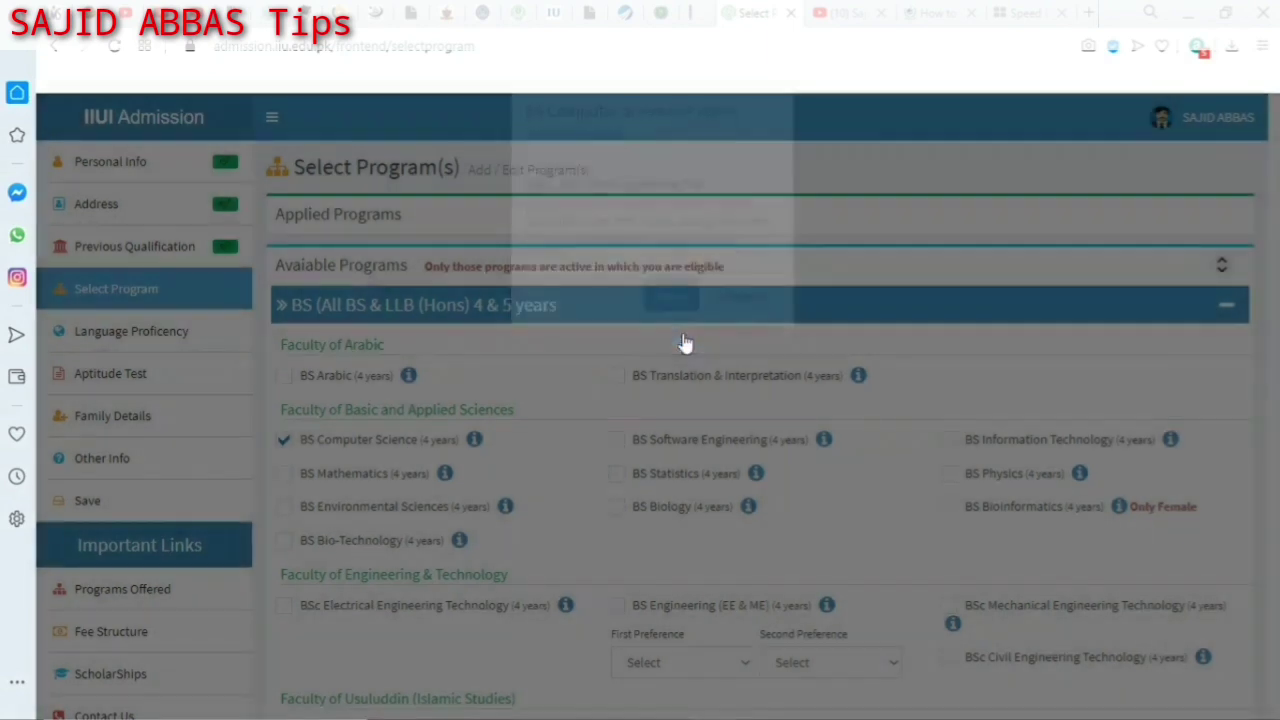
{"action": "scroll", "coordinate": [538, 558], "scroll_direction": "down", "scroll_amount": 3}
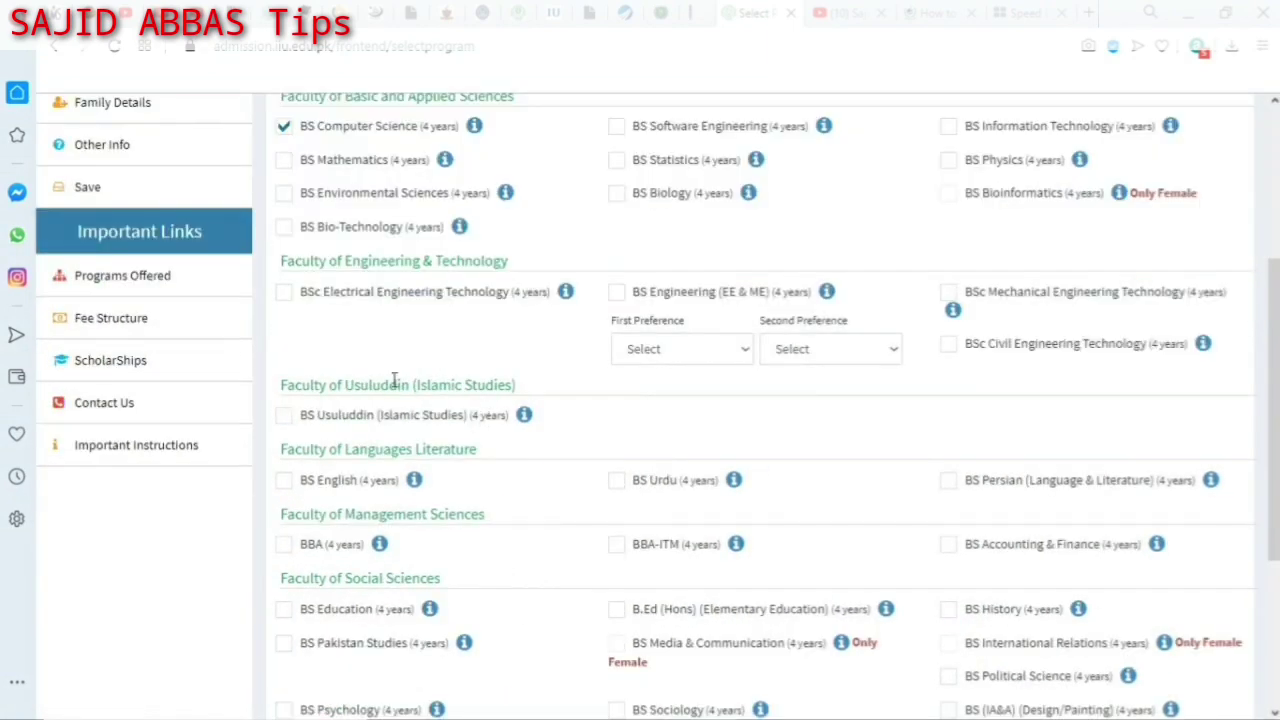
{"action": "scroll", "coordinate": [380, 365], "scroll_direction": "up", "scroll_amount": 3}
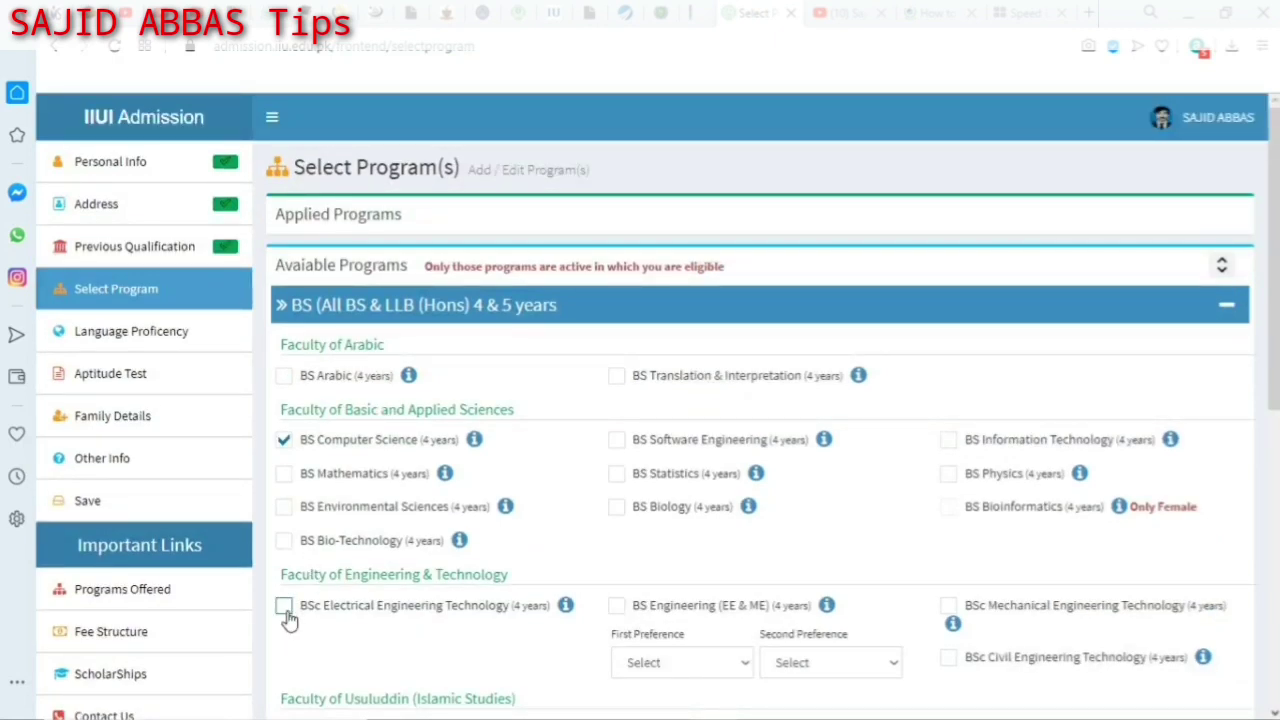
{"action": "scroll", "coordinate": [1262, 450], "scroll_direction": "down", "scroll_amount": 5}
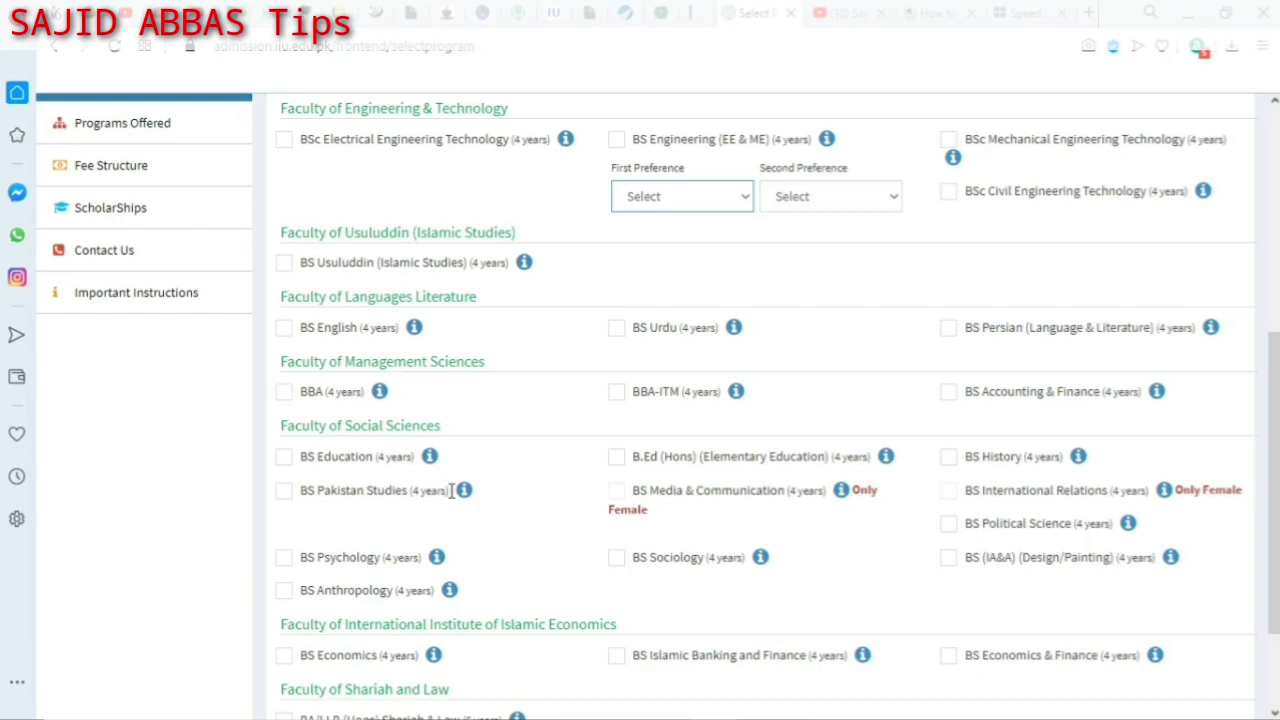
{"action": "scroll", "coordinate": [452, 490], "scroll_direction": "down", "scroll_amount": 3}
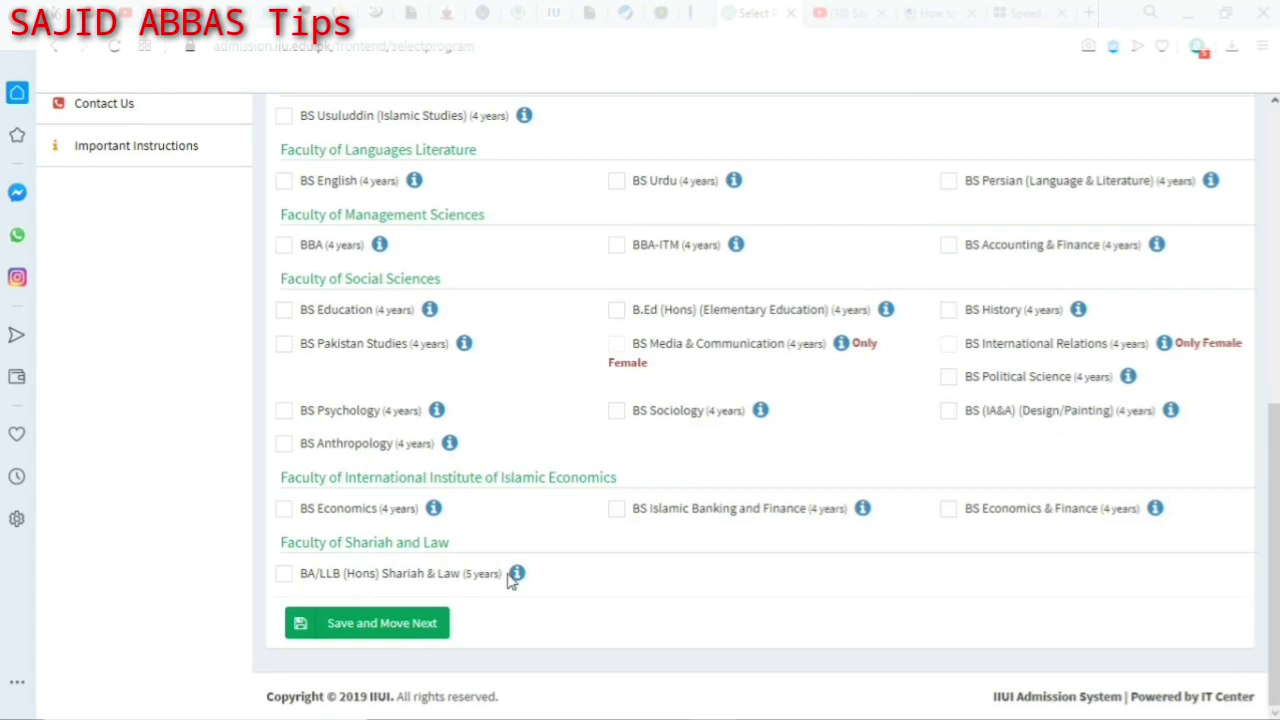
- Save the program selection and skip the optional language proficiency and aptitude test sections
{"action": "left_click", "coordinate": [418, 631]}
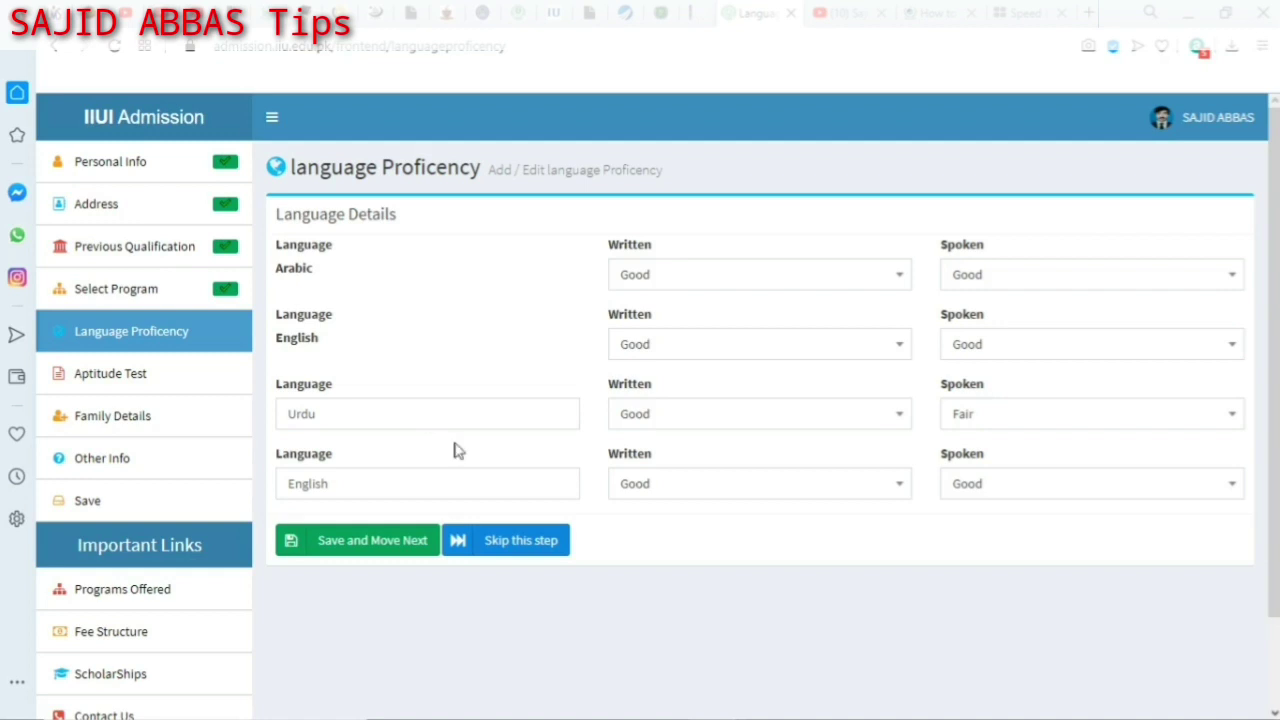
{"action": "left_click", "coordinate": [800, 495]}
{"action": "left_click", "coordinate": [800, 497]}
{"action": "left_click", "coordinate": [521, 555]}
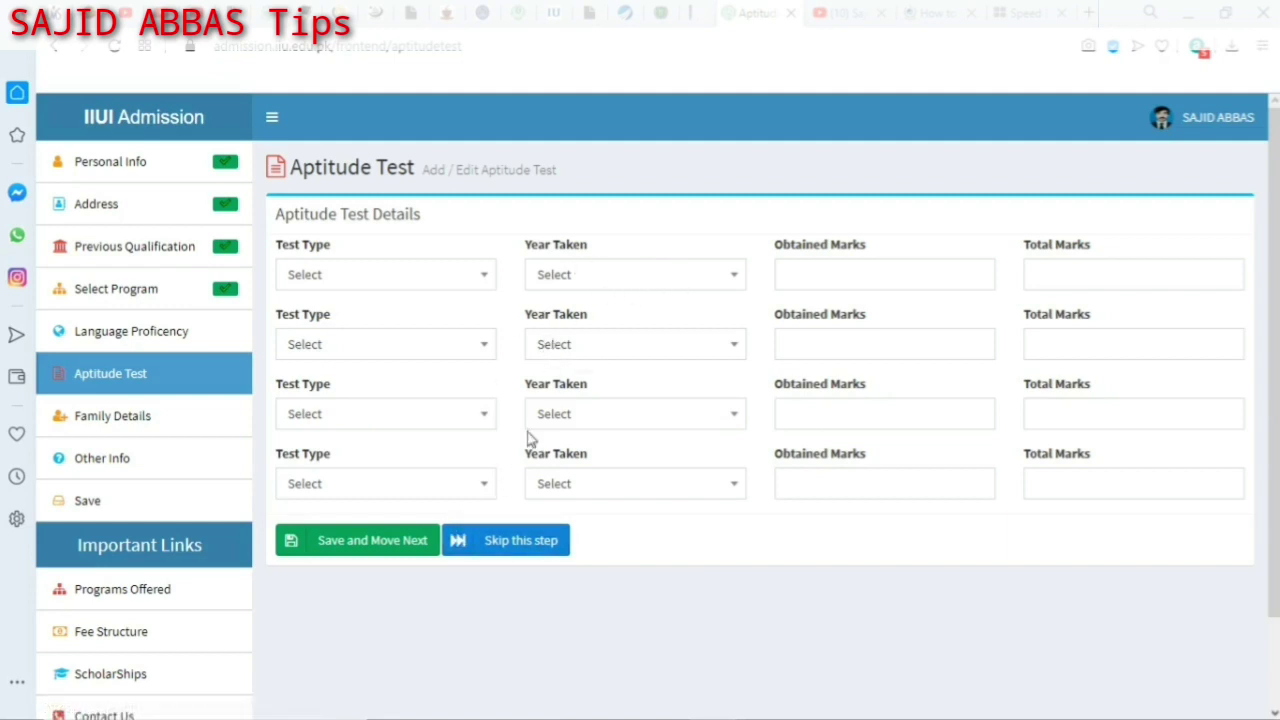
{"action": "left_click", "coordinate": [534, 546]}
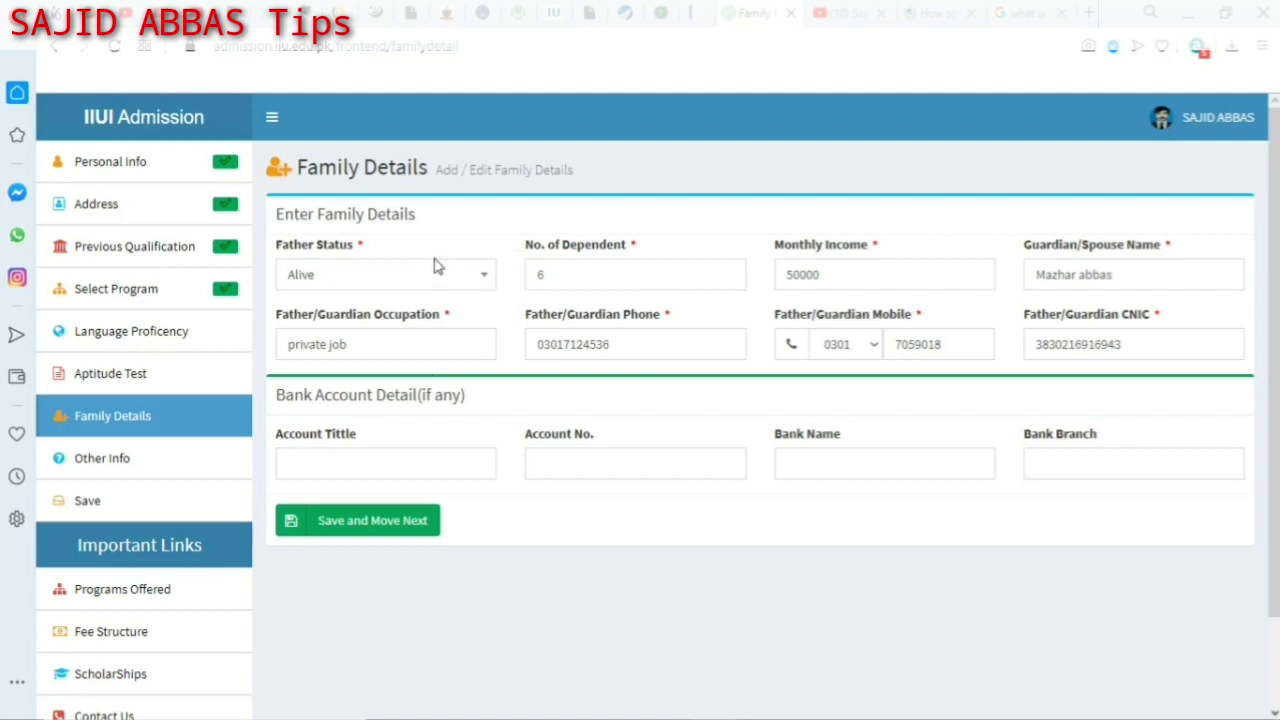
- Keep the father's status as Alive, leave the bank account details blank, and save the family details
{"action": "left_click", "coordinate": [436, 287]}
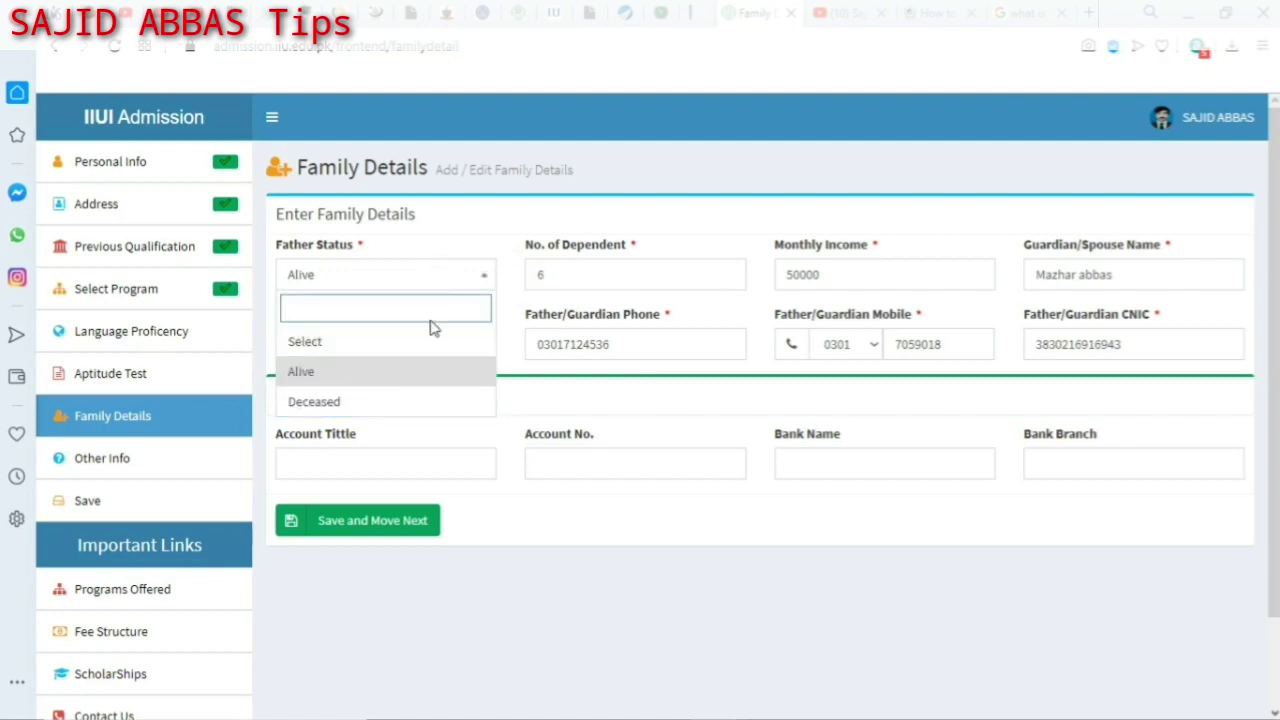
{"action": "left_click", "coordinate": [444, 282]}
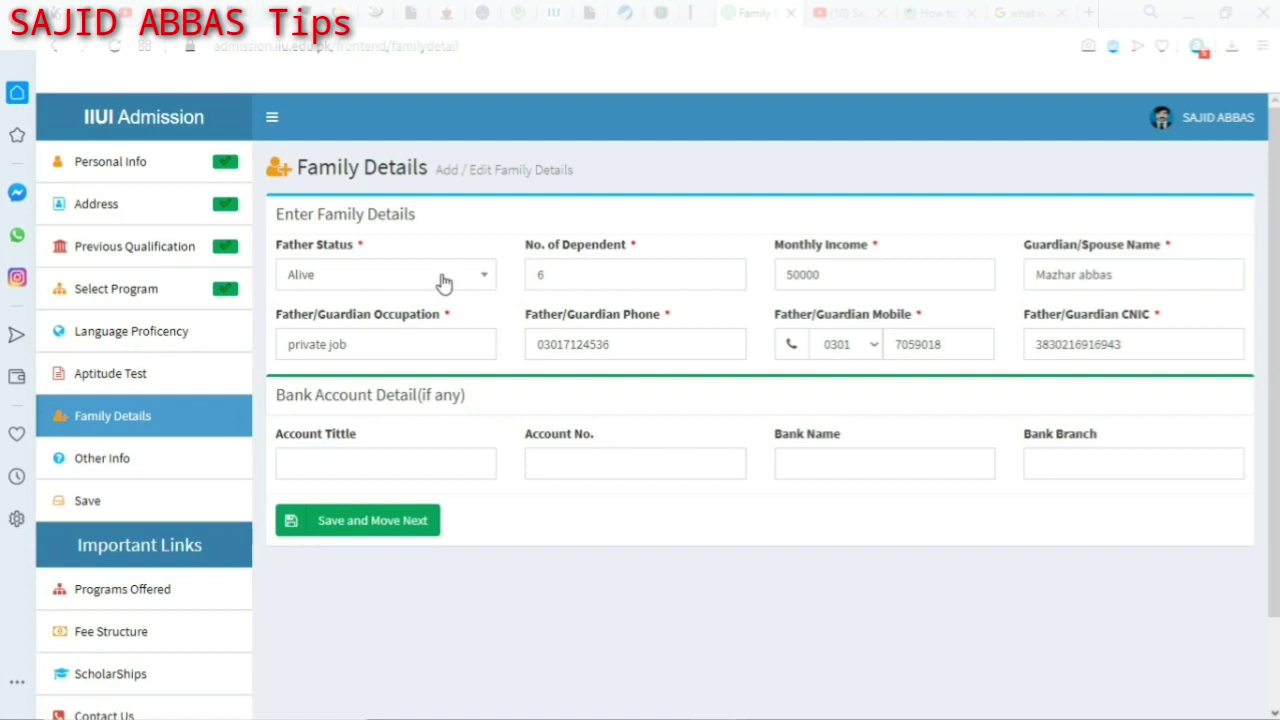
{"action": "left_click", "coordinate": [897, 283]}
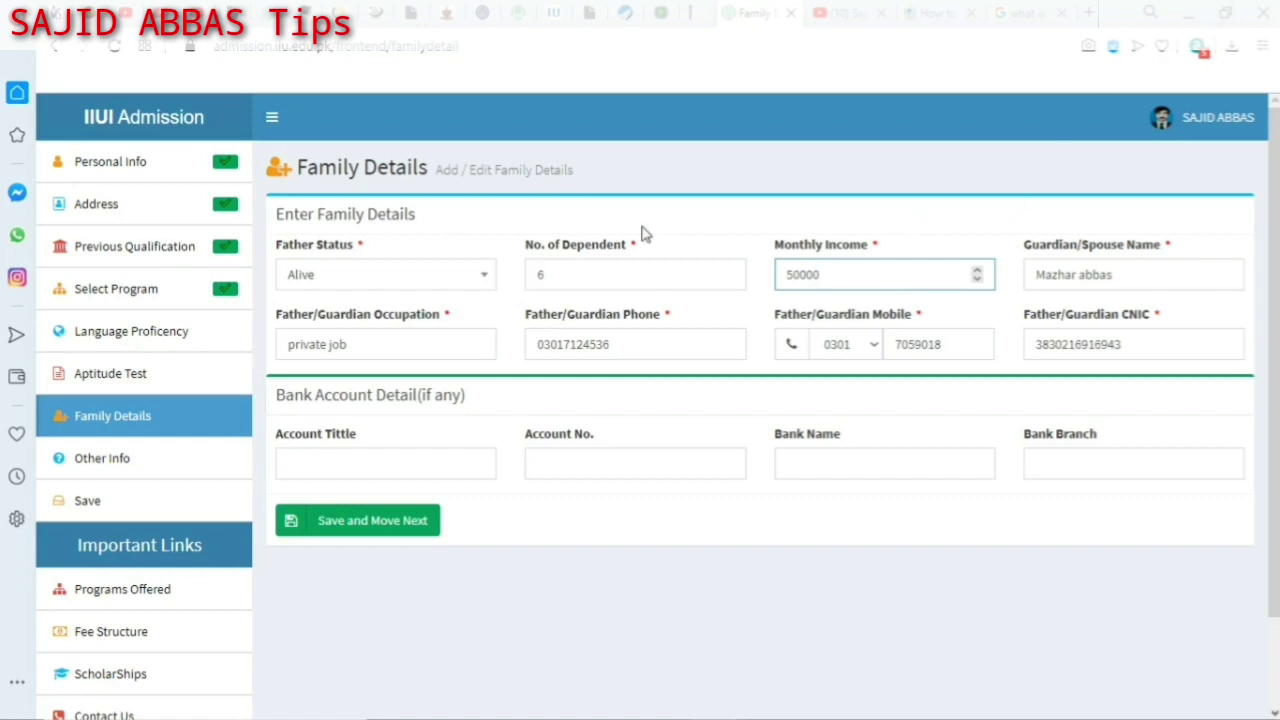
{"action": "left_click", "coordinate": [380, 528]}
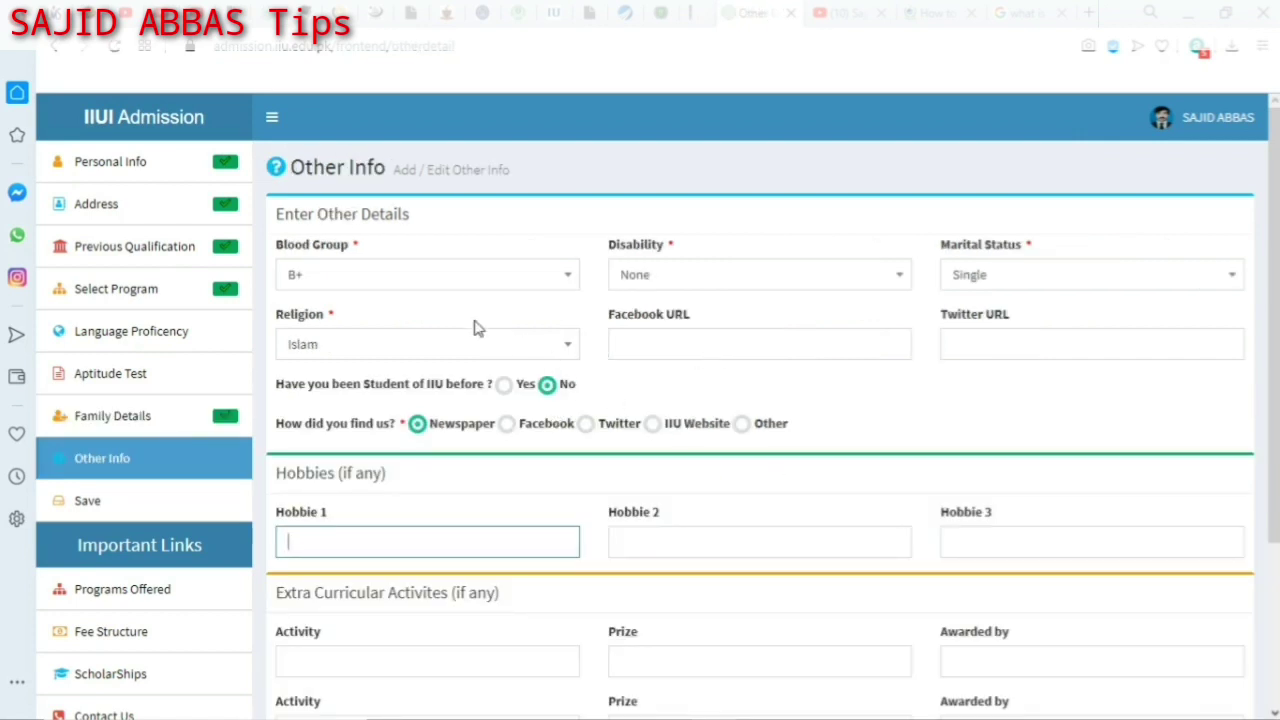
- Keep blood group B+, disability None and marital status Single, and save the other info without hobbies or extracurricular activities
{"action": "left_click", "coordinate": [480, 284]}
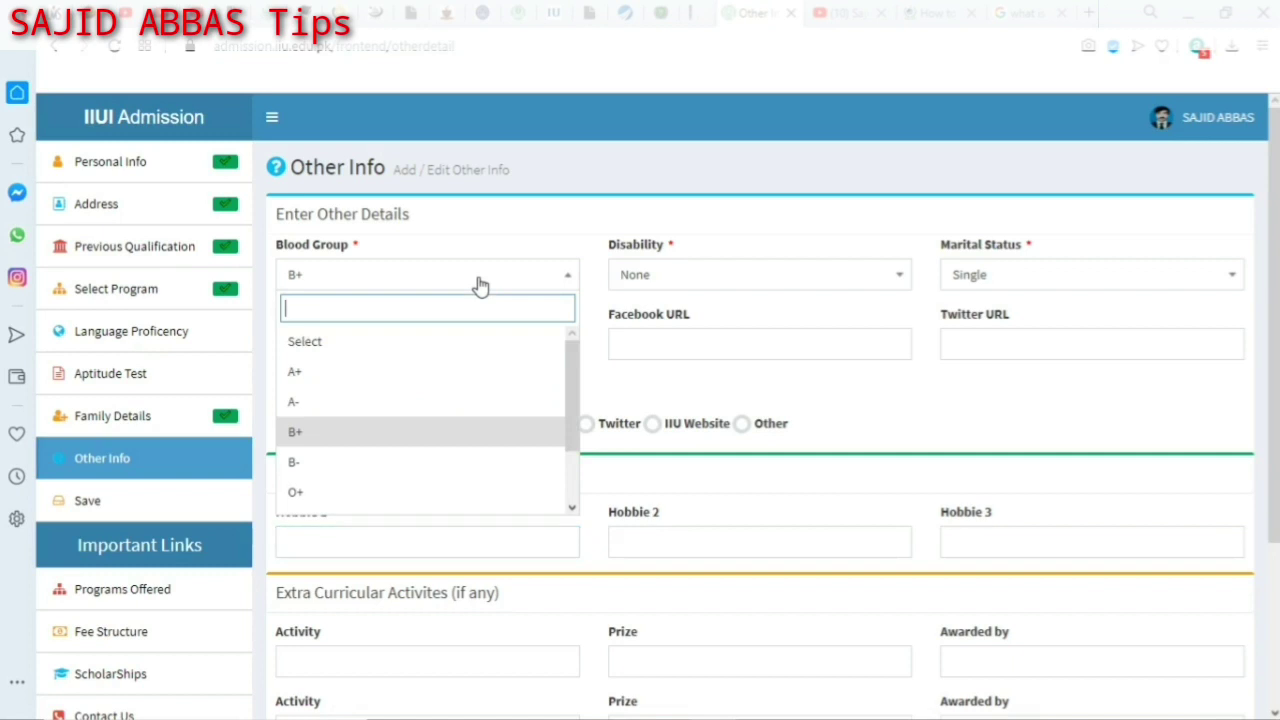
{"action": "left_click", "coordinate": [480, 286]}
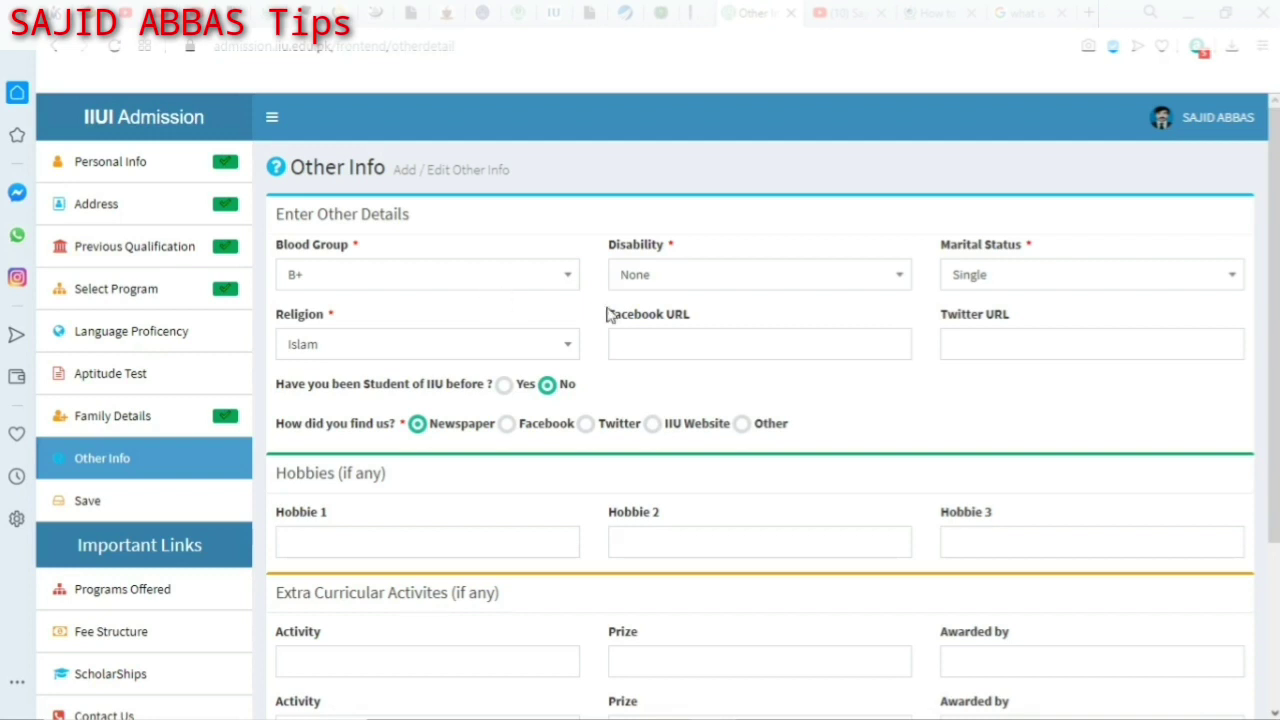
{"action": "left_click", "coordinate": [711, 290]}
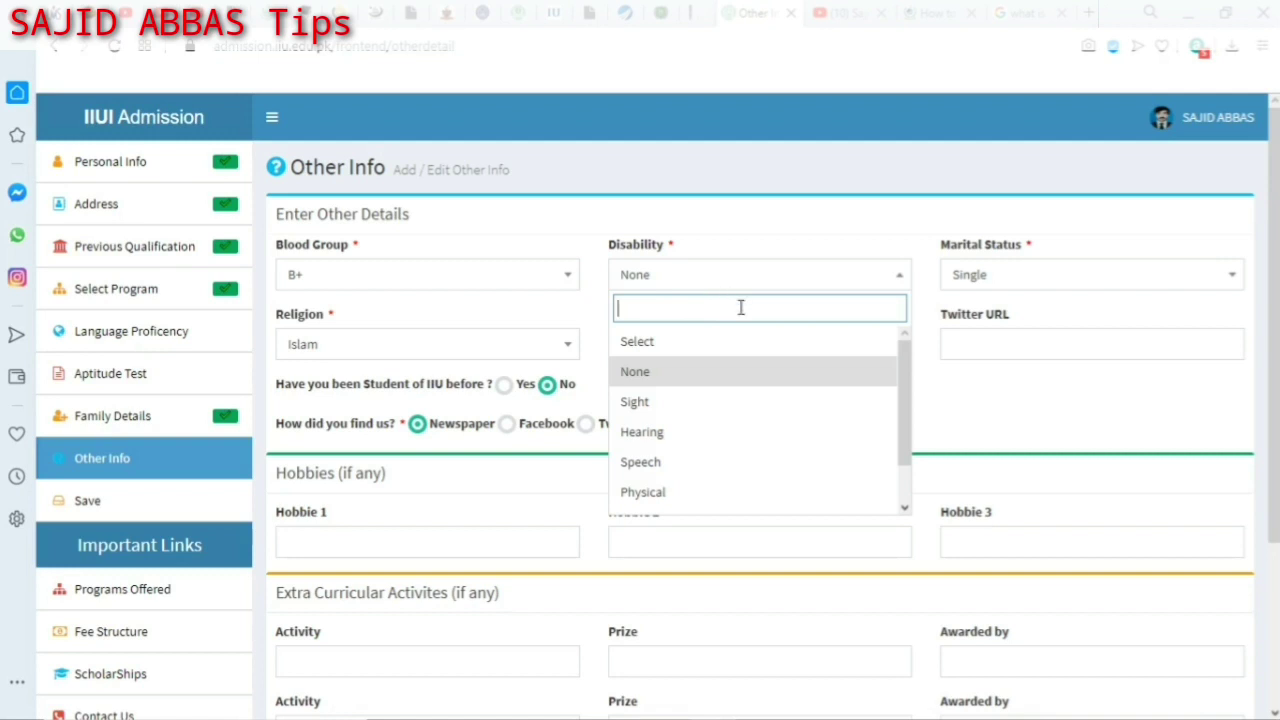
{"action": "left_click", "coordinate": [727, 378]}
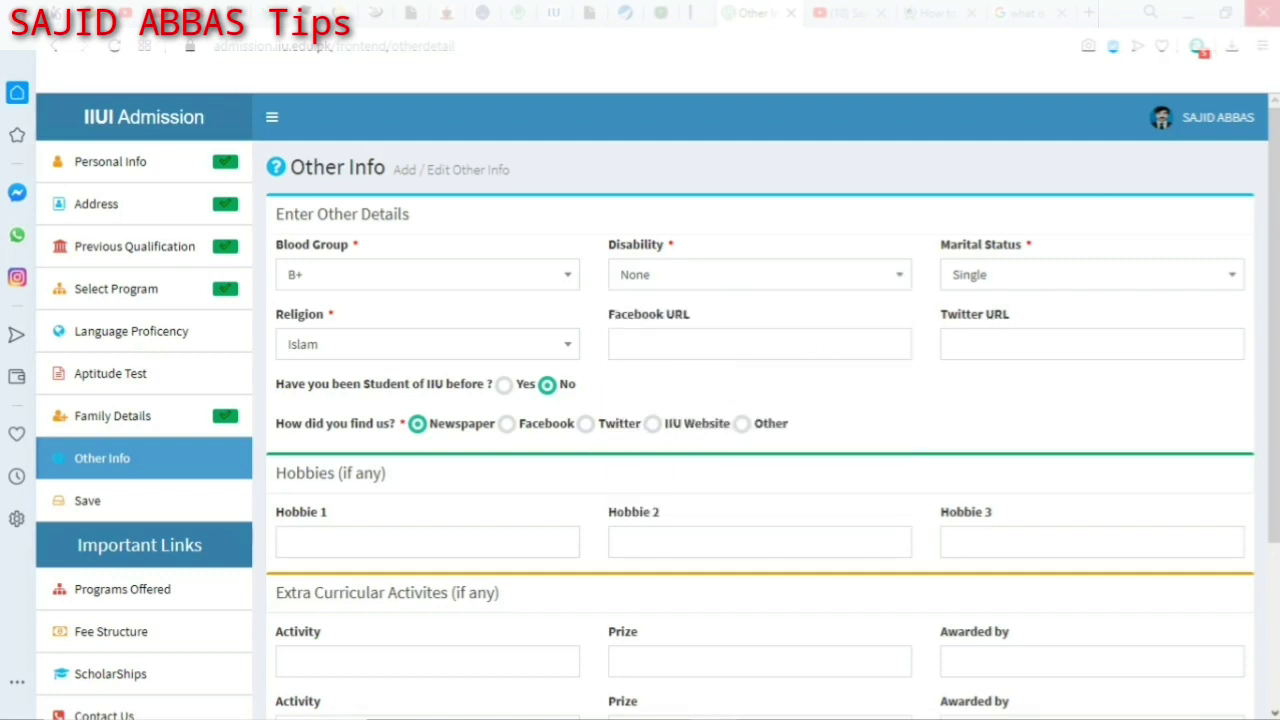
{"action": "left_click", "coordinate": [1210, 291]}
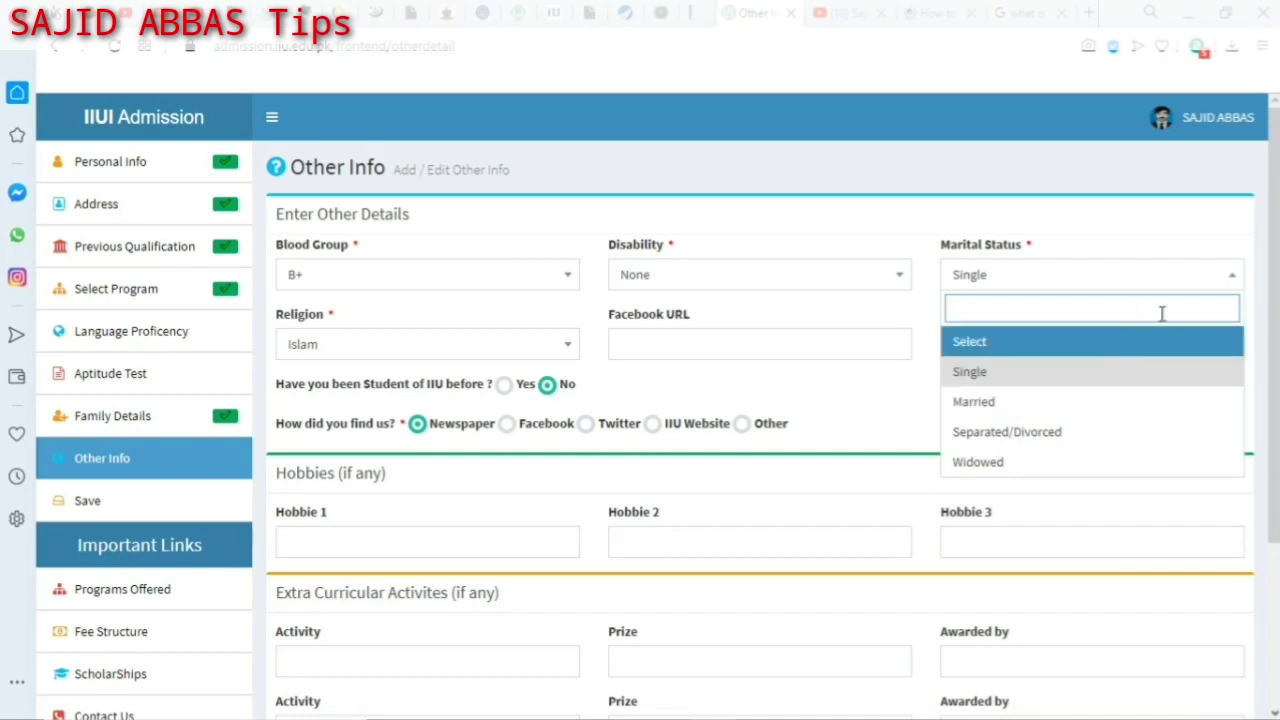
{"action": "key", "text": "Escape"}
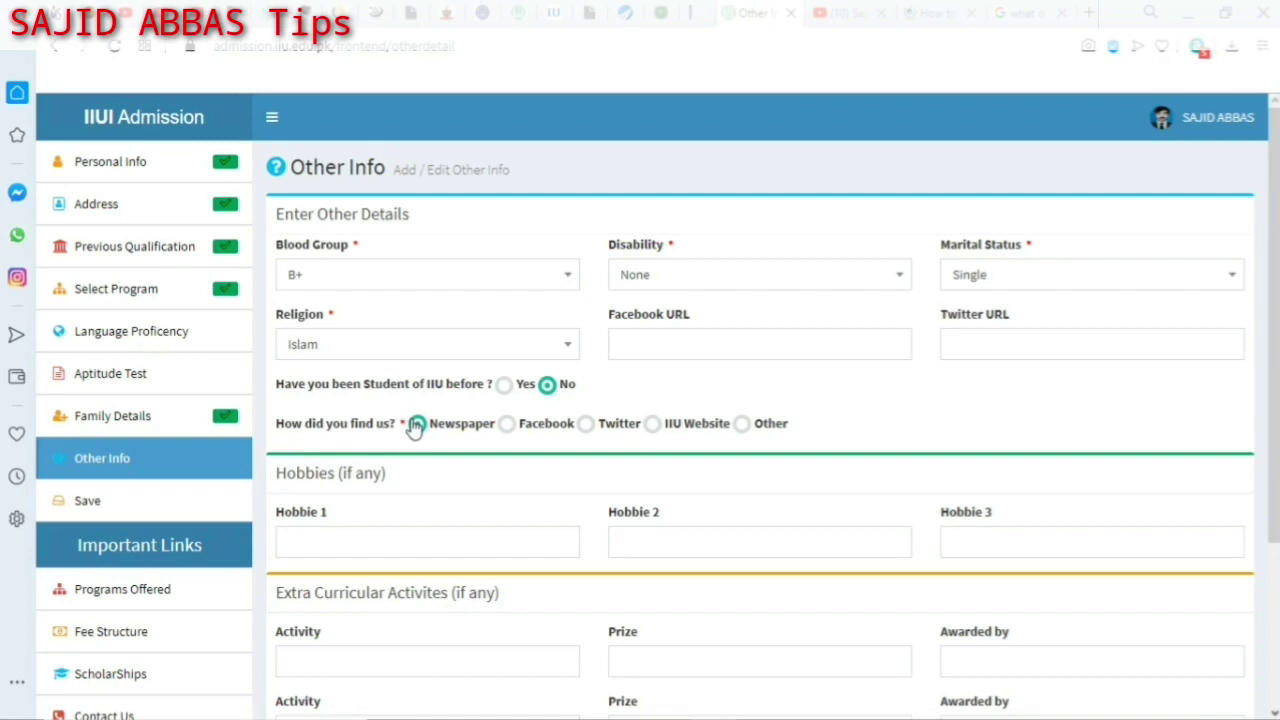
{"action": "scroll", "coordinate": [372, 500], "scroll_direction": "down", "scroll_amount": 3}
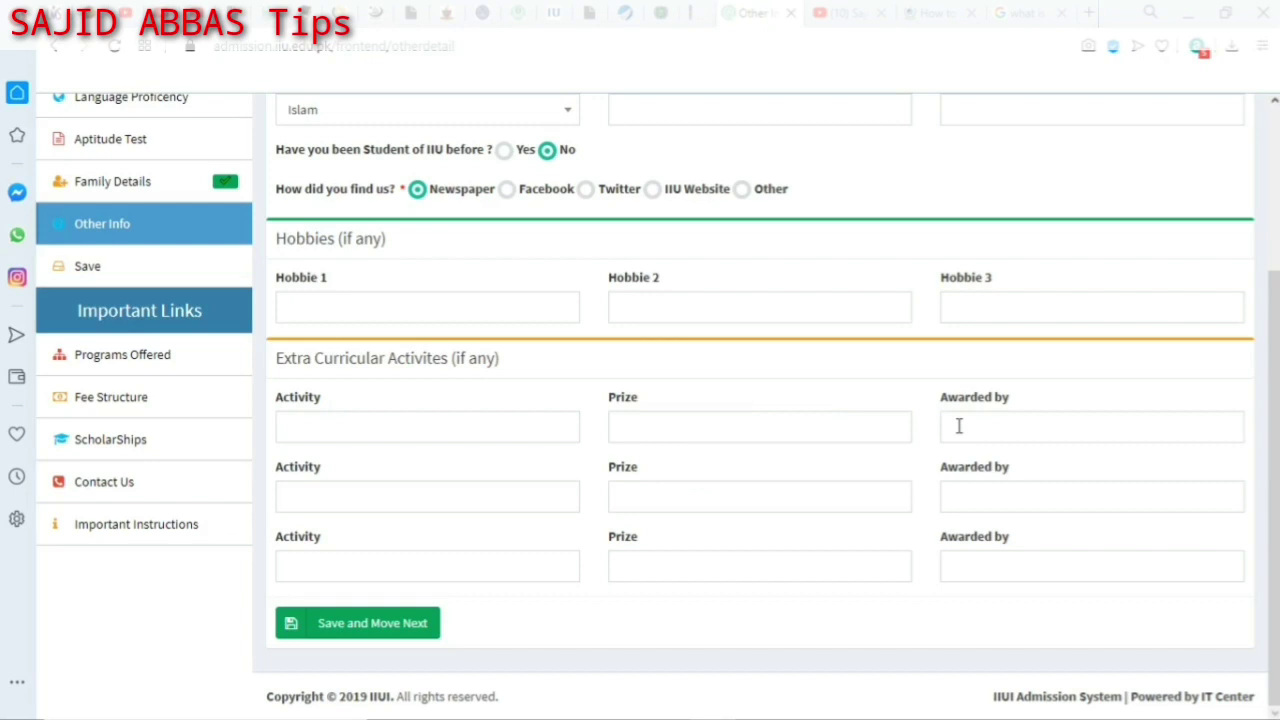
{"action": "left_click", "coordinate": [414, 626]}
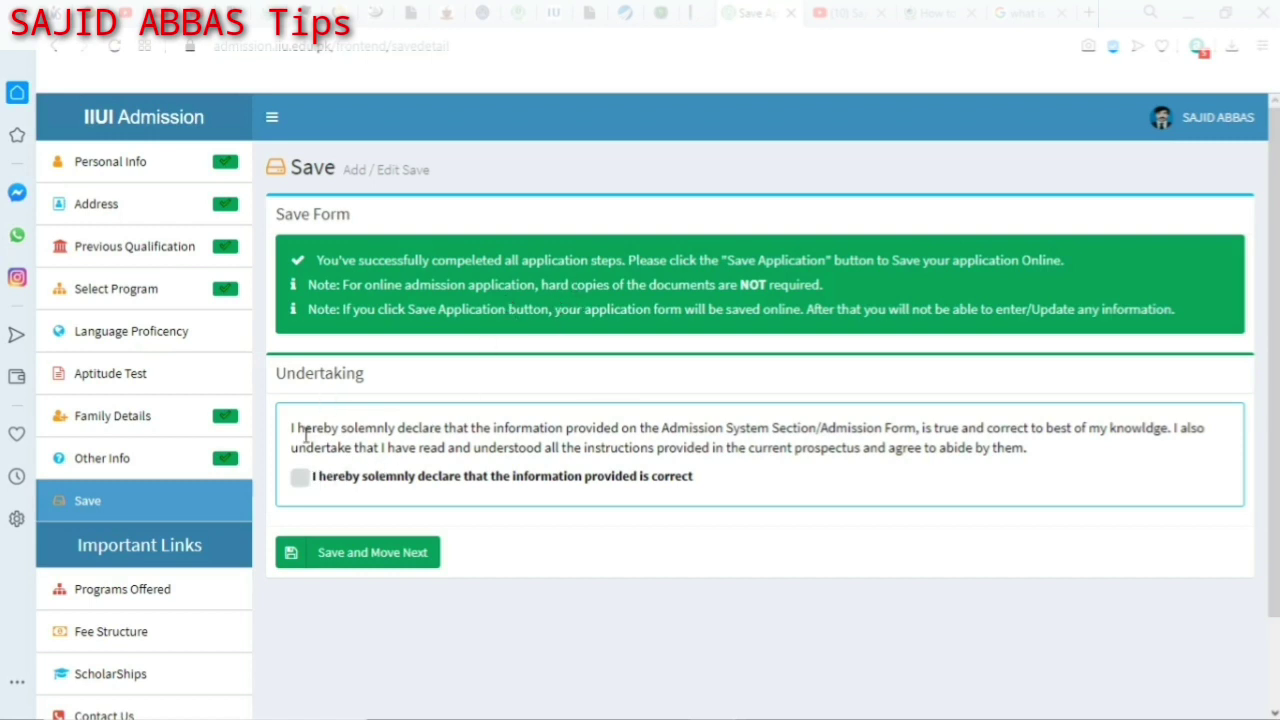
- Accept the undertaking that the information provided is correct and save the application
{"action": "left_click", "coordinate": [299, 478]}
{"action": "left_click", "coordinate": [355, 574]}
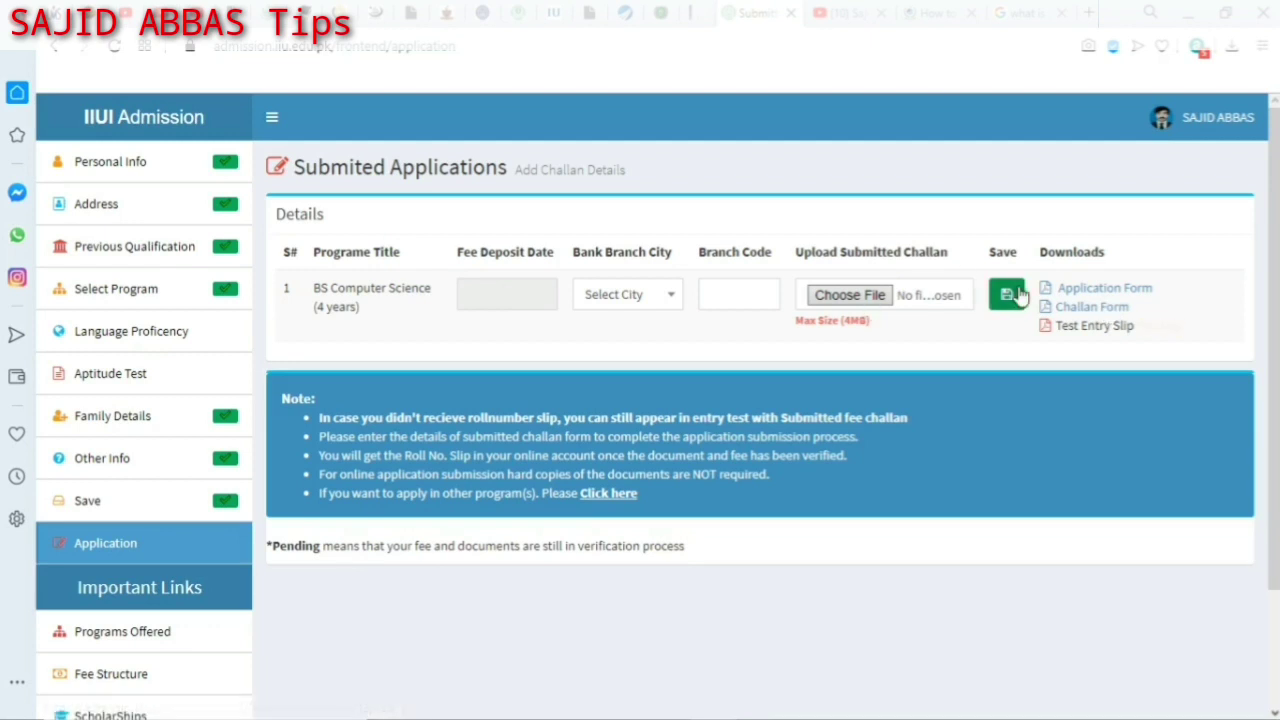
- Open the challan form for the BS Computer Science application, review its details and fee amount, and close it
{"action": "left_click", "coordinate": [1082, 308]}
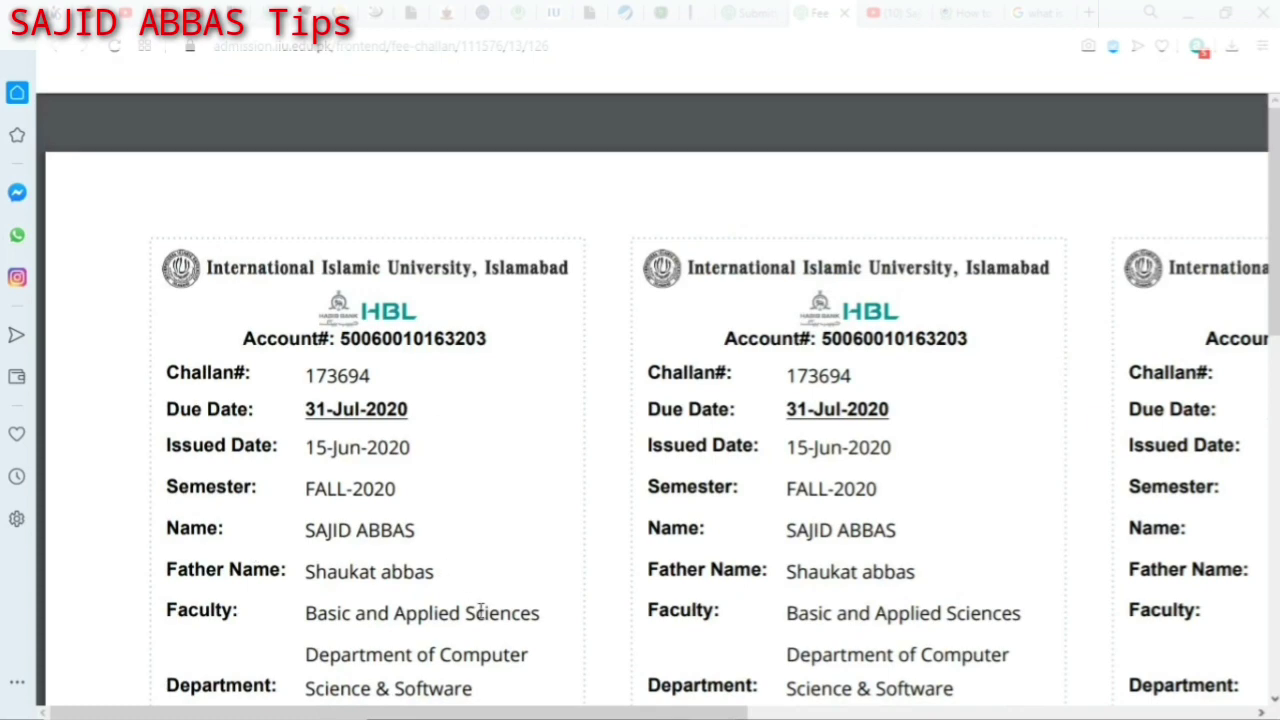
{"action": "scroll", "coordinate": [481, 610], "scroll_direction": "down", "scroll_amount": 1}
{"action": "scroll", "coordinate": [481, 612], "scroll_direction": "down", "scroll_amount": 3}
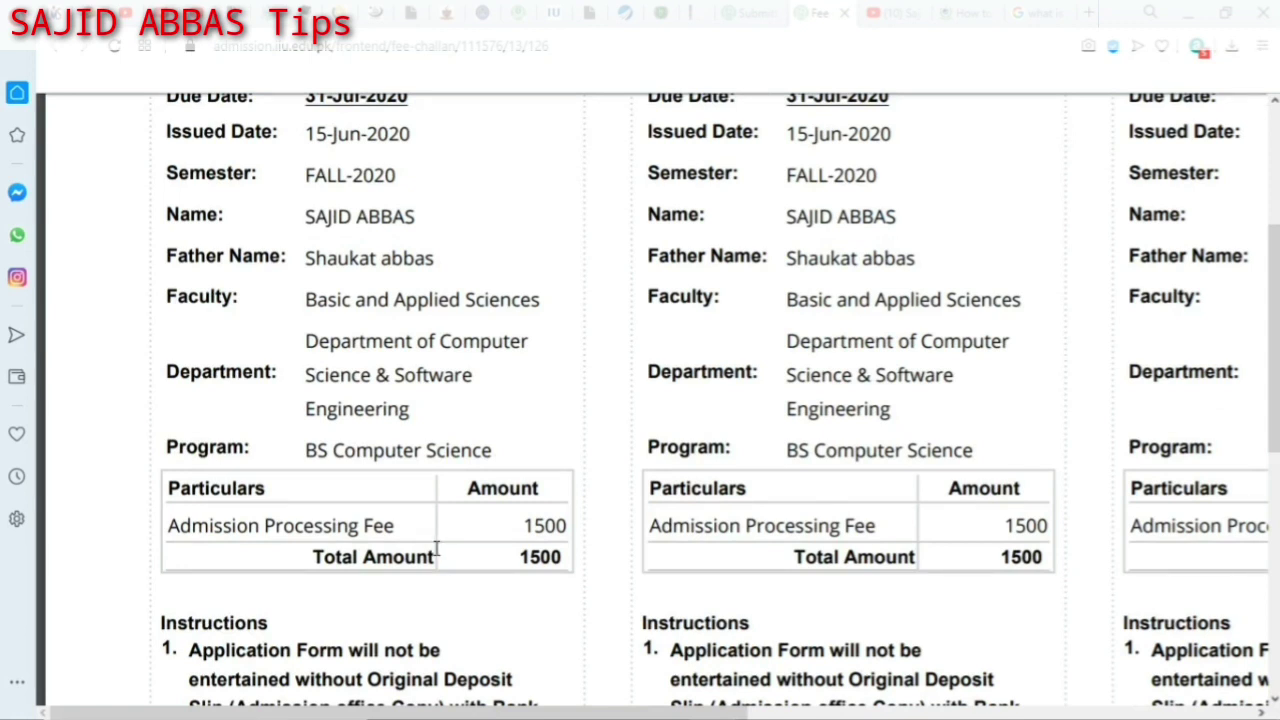
{"action": "left_click", "coordinate": [843, 13]}
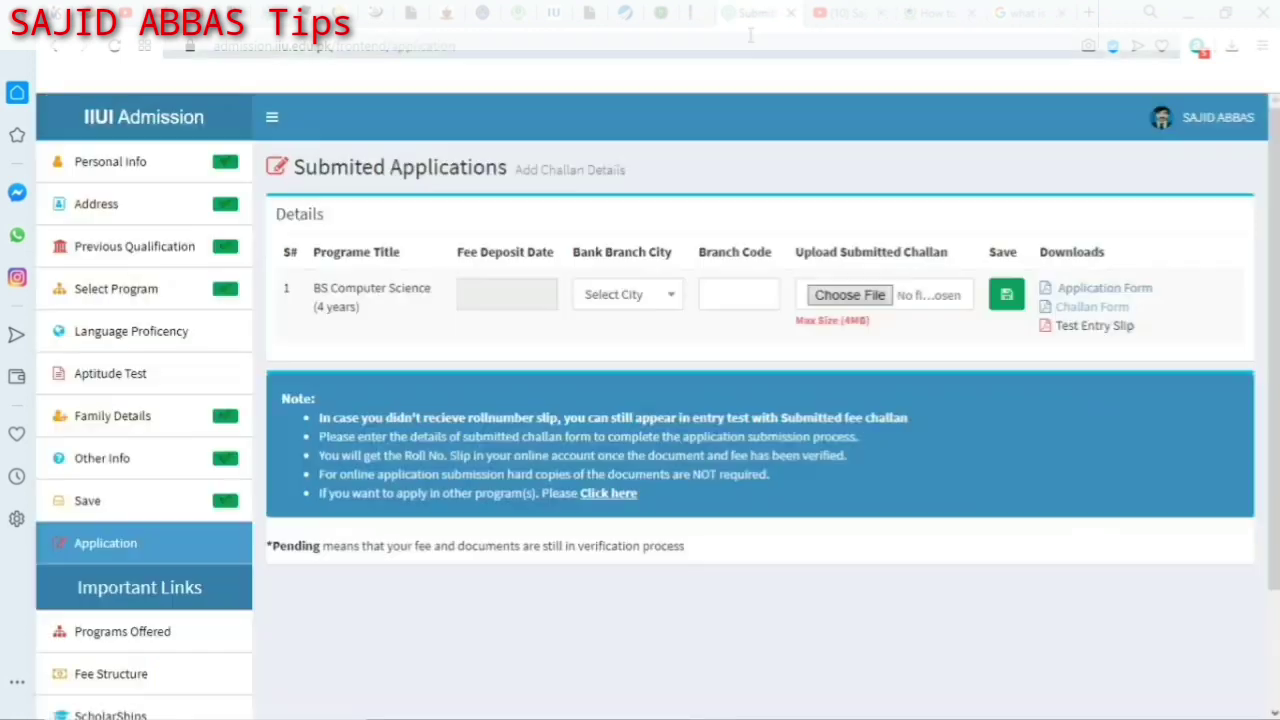